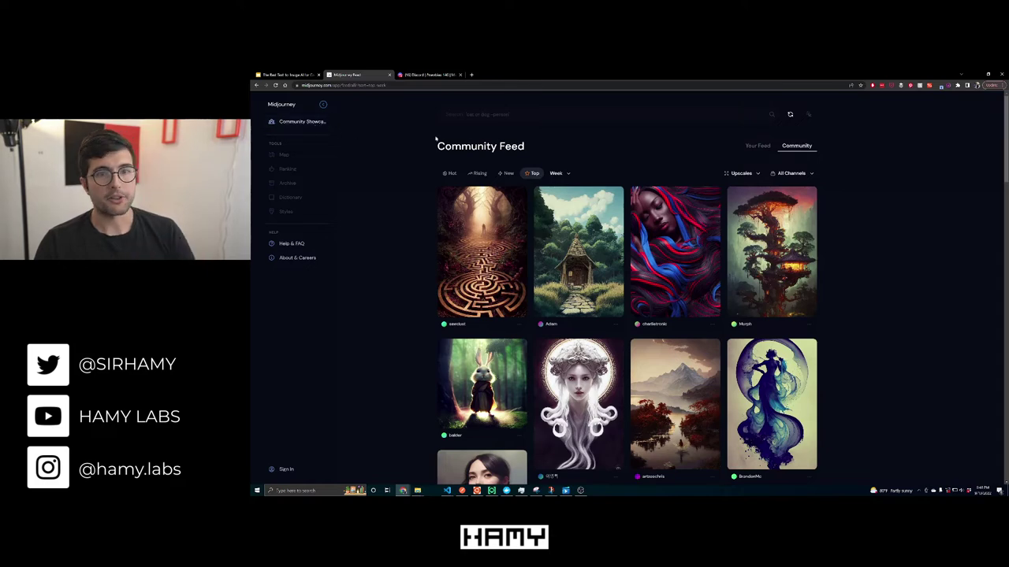
# Scroll through the Midjourney community feed, reading the prompts behind the images.
pyautogui.moveTo(717, 248)
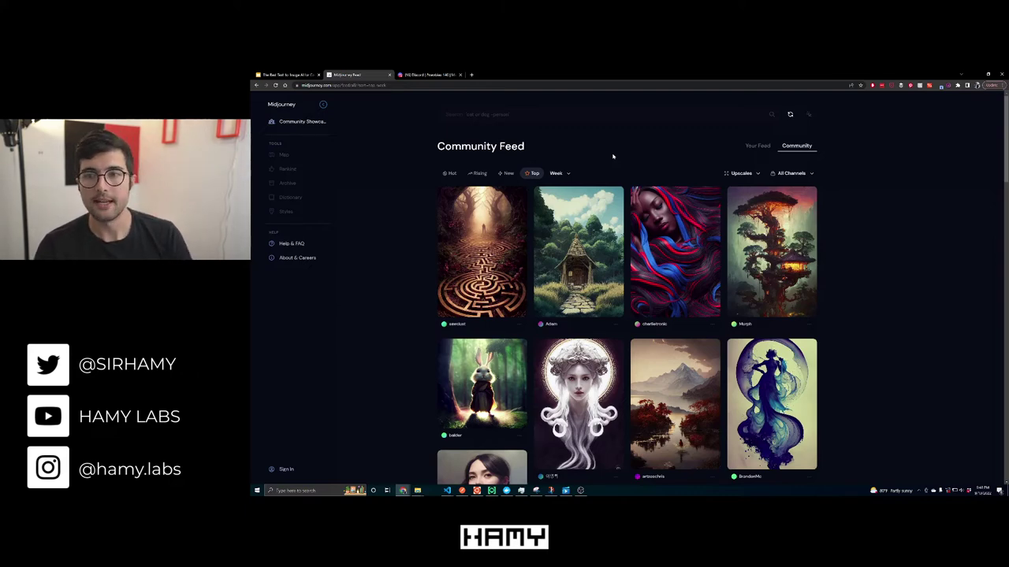
pyautogui.scroll(-2, 838, 235)
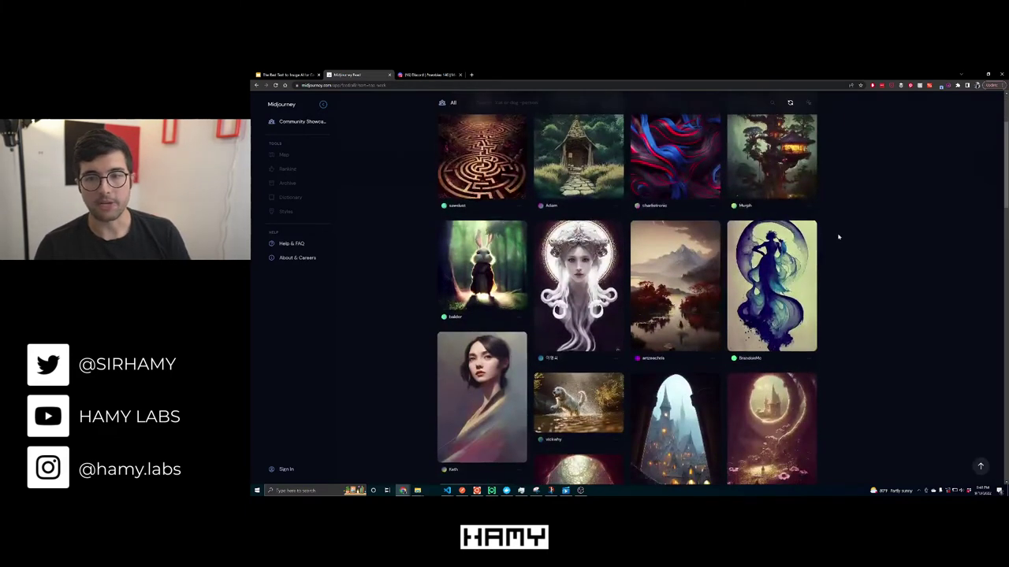
pyautogui.scroll(-1, 840, 238)
pyautogui.scroll(-1, 839, 238)
pyautogui.scroll(-1, 840, 238)
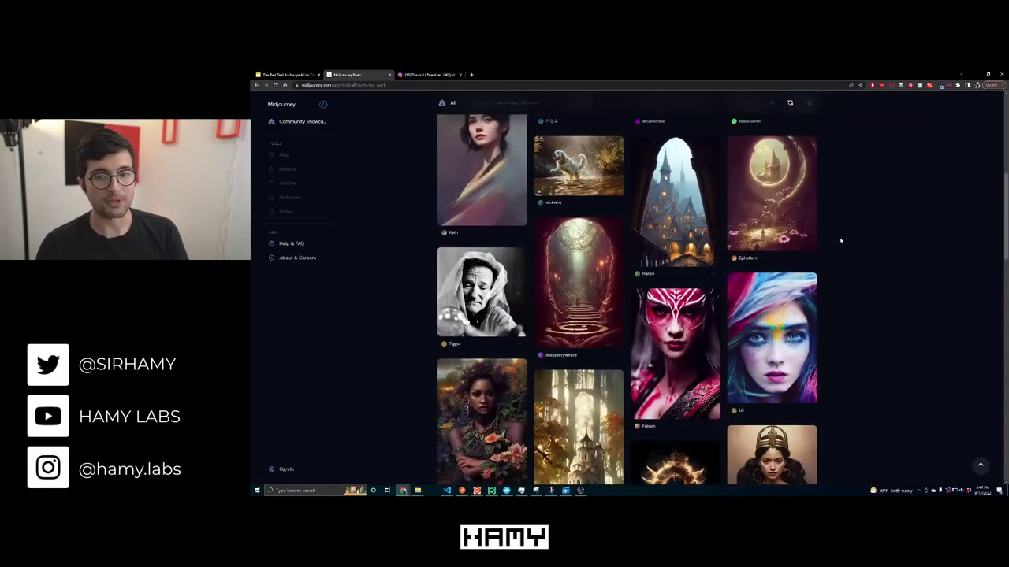
pyautogui.scroll(-1, 839, 239)
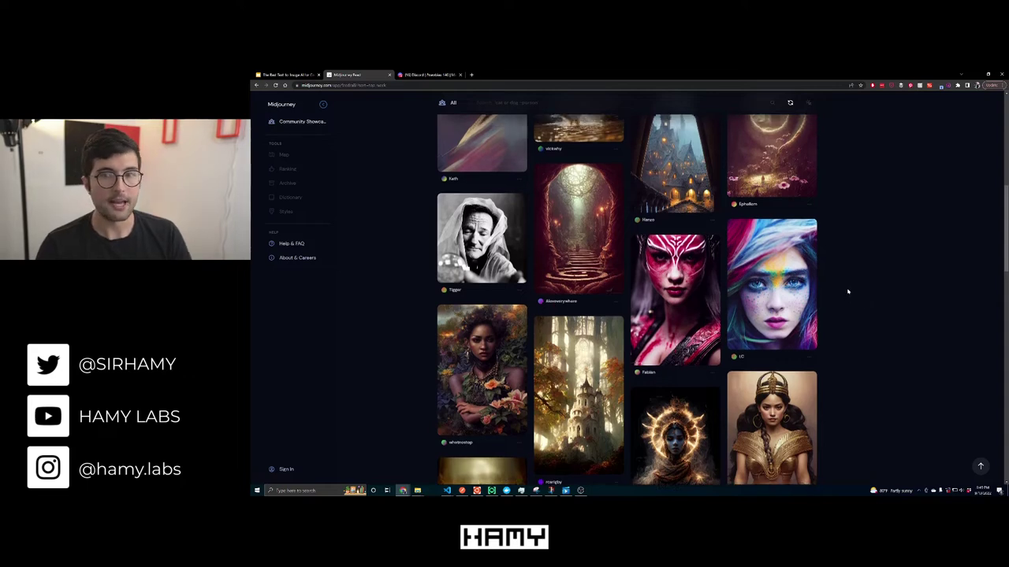
pyautogui.scroll(2, 848, 296)
pyautogui.scroll(2, 847, 297)
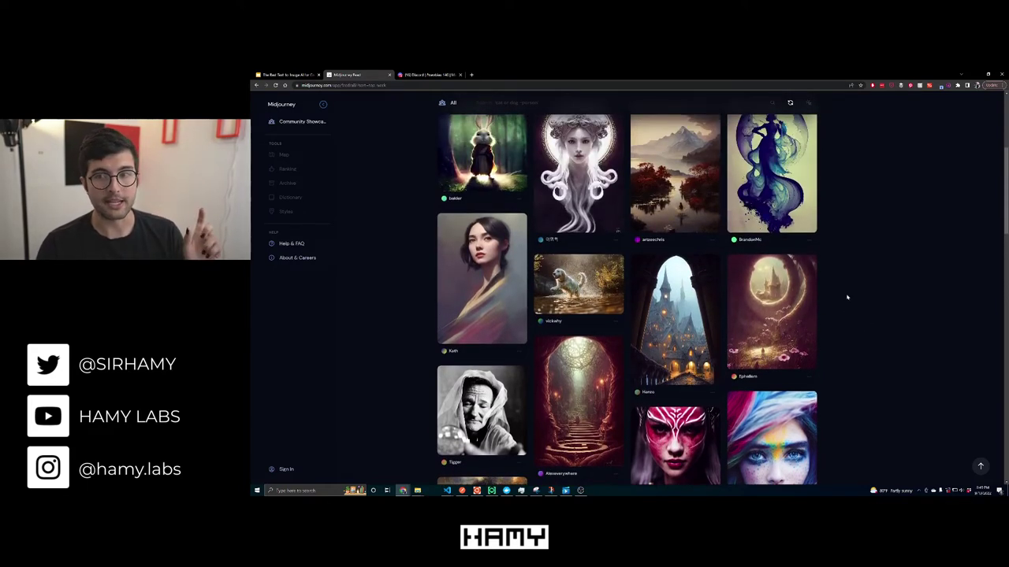
# Highlight part of the ink sculpture prompt, then switch to the Discord browser tab.
pyautogui.moveTo(769, 326)
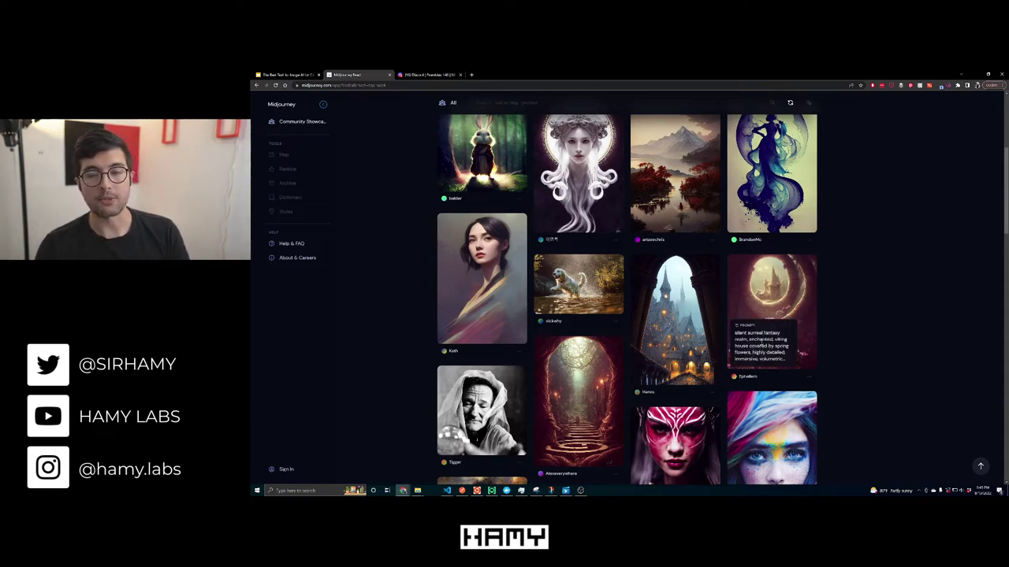
pyautogui.scroll(1, 796, 269)
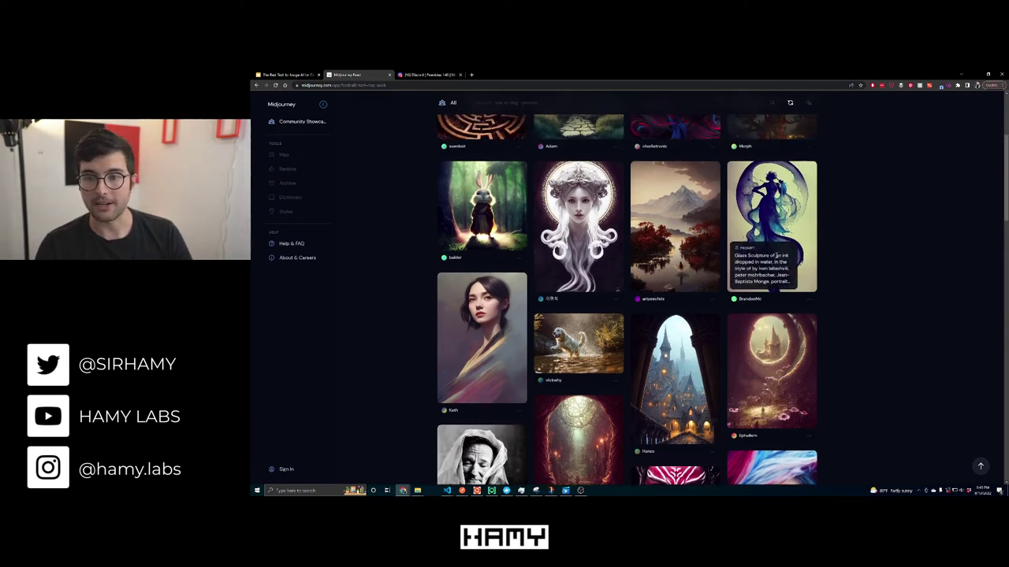
pyautogui.moveTo(777, 257)
pyautogui.mouseDown()
pyautogui.moveTo(788, 263)
pyautogui.moveTo(757, 263)
pyautogui.moveTo(769, 263)
pyautogui.mouseUp()
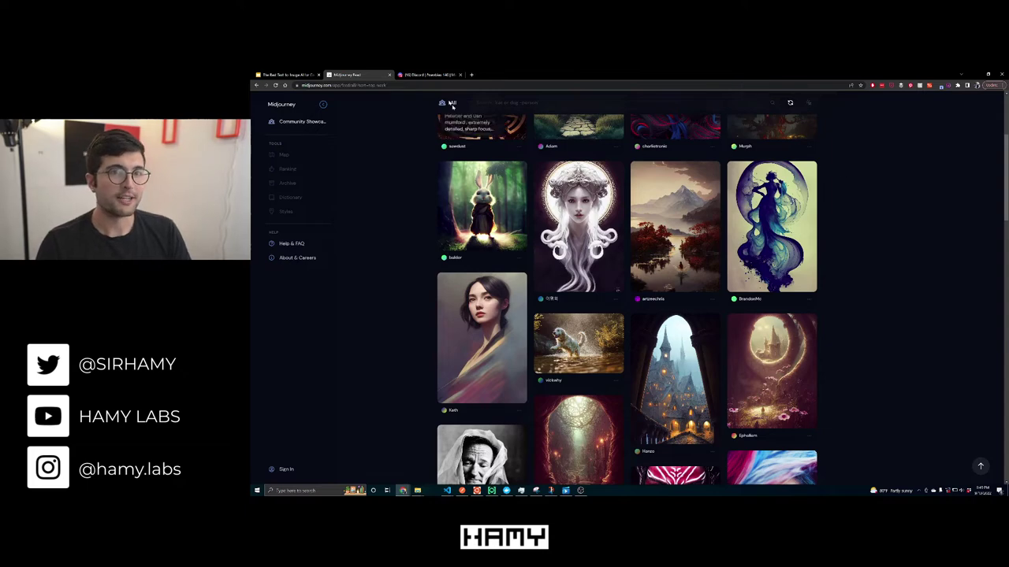
pyautogui.click(433, 75)
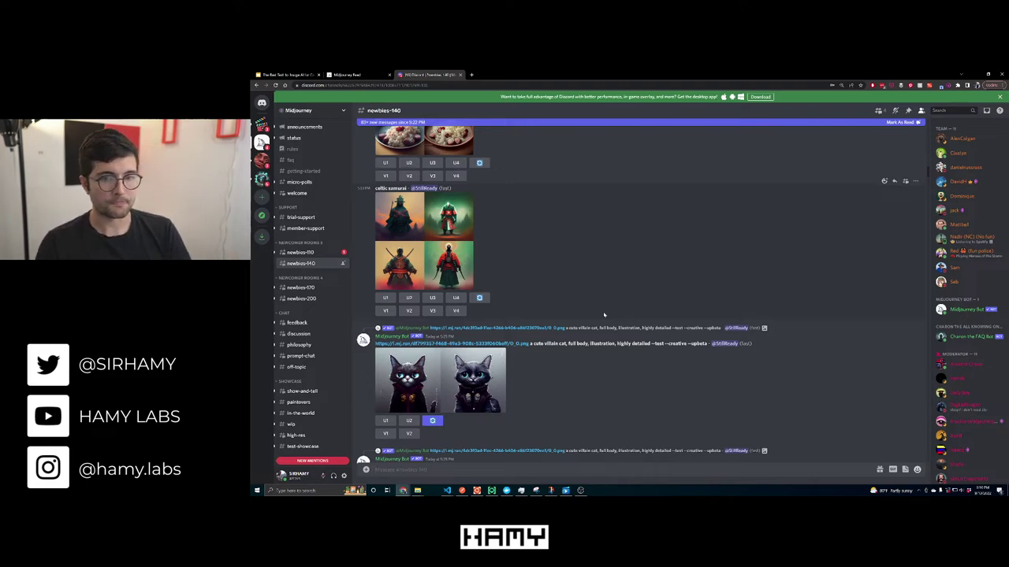
# Scroll the Midjourney server's channel list down to the general channels and open general-15.
pyautogui.moveTo(320, 254)
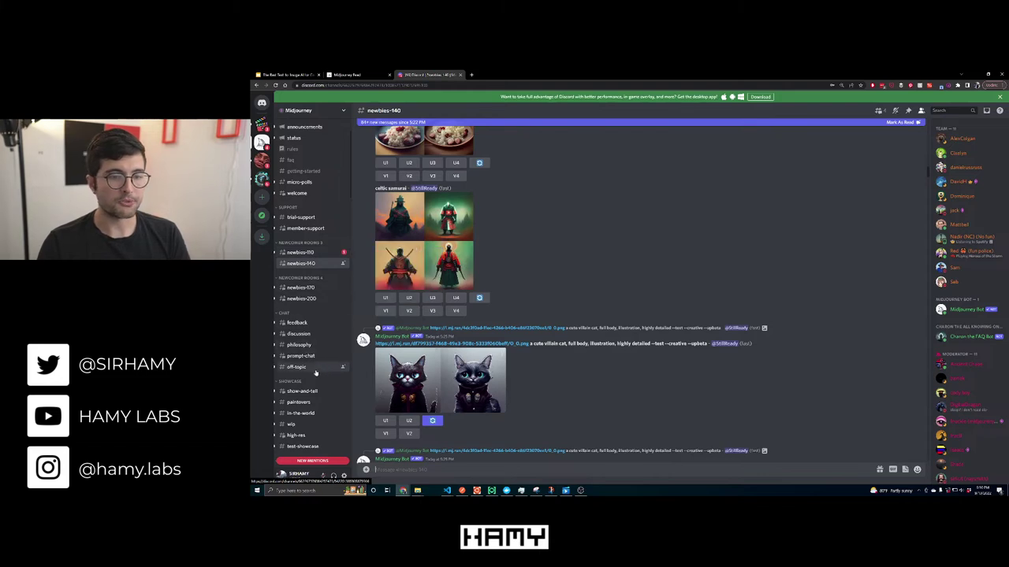
pyautogui.scroll(-1, 313, 370)
pyautogui.scroll(-5, 315, 367)
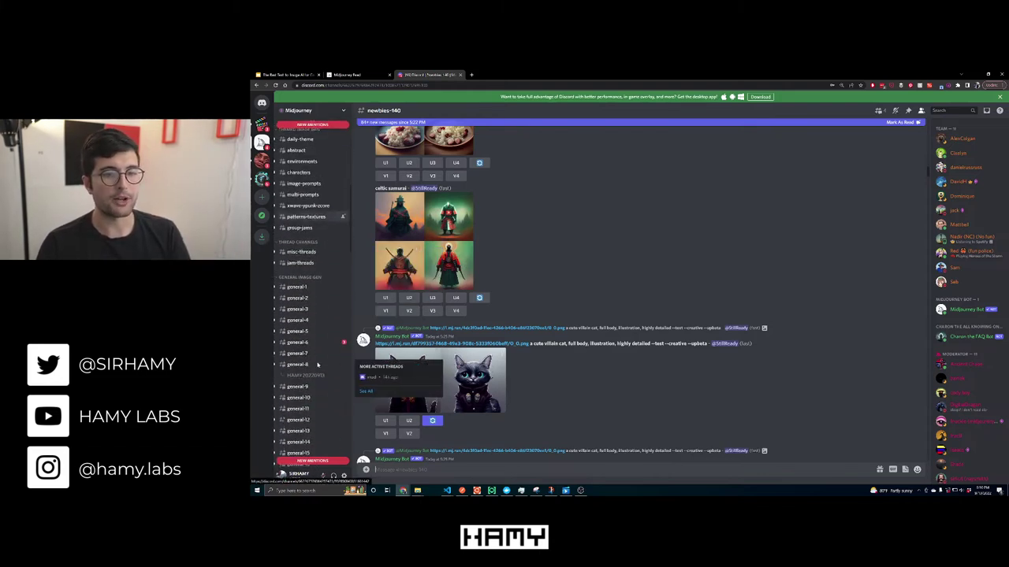
pyautogui.scroll(-2, 318, 364)
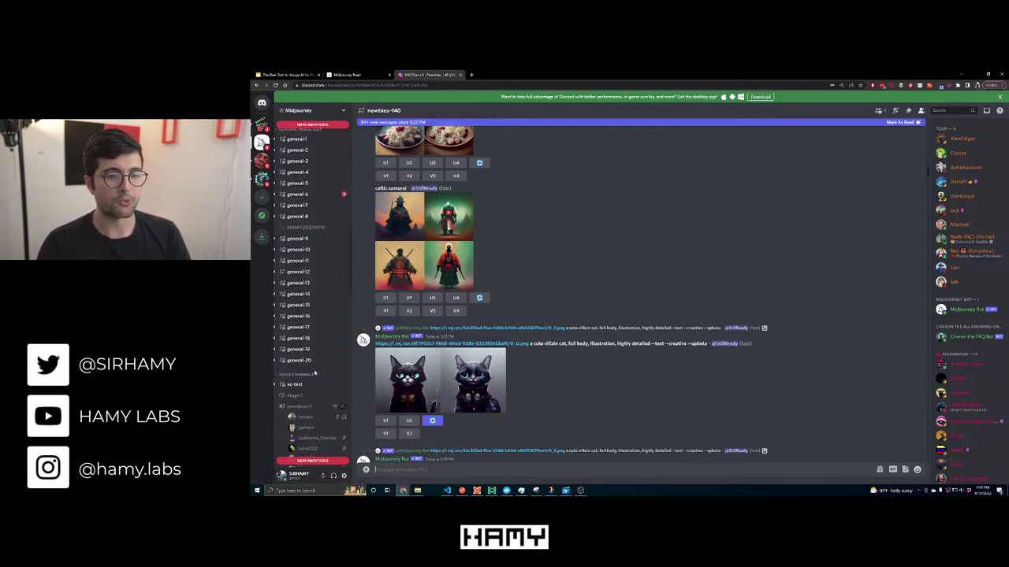
pyautogui.click(303, 306)
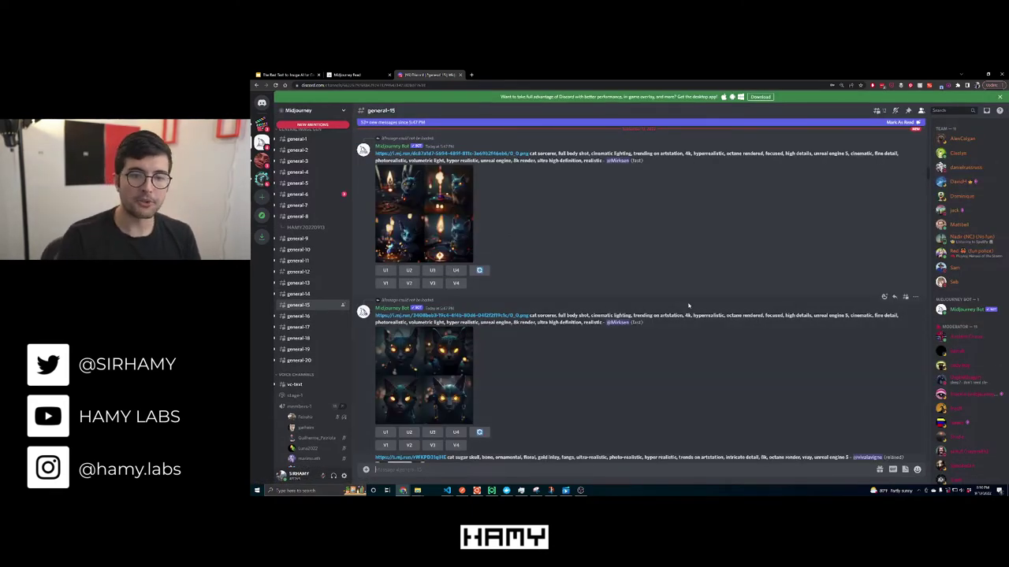
# Send the /imagine prompt 'vending machine on mars', enlarging the page zoom twice along the way.
pyautogui.write('/imagine')
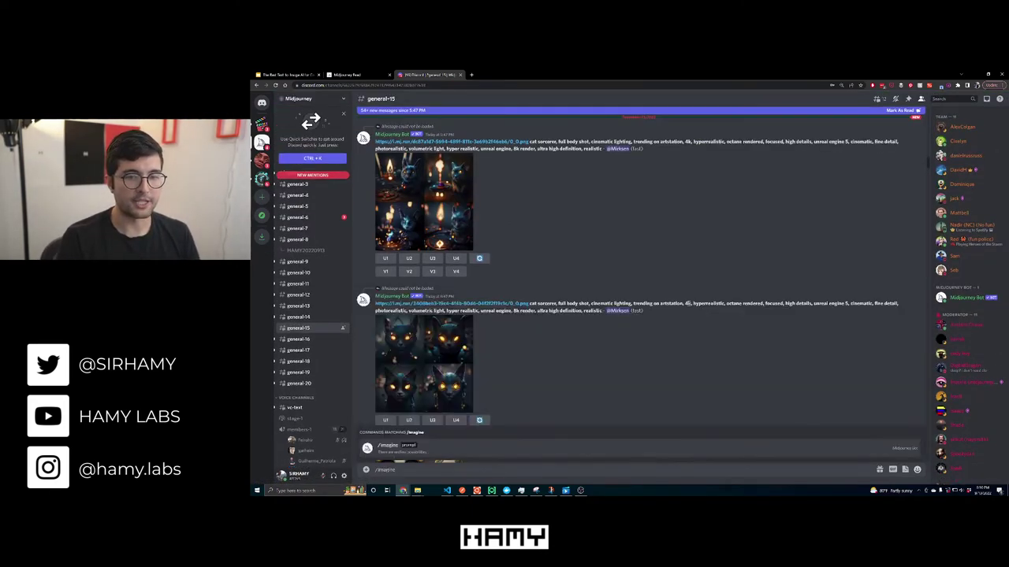
pyautogui.click(456, 420)
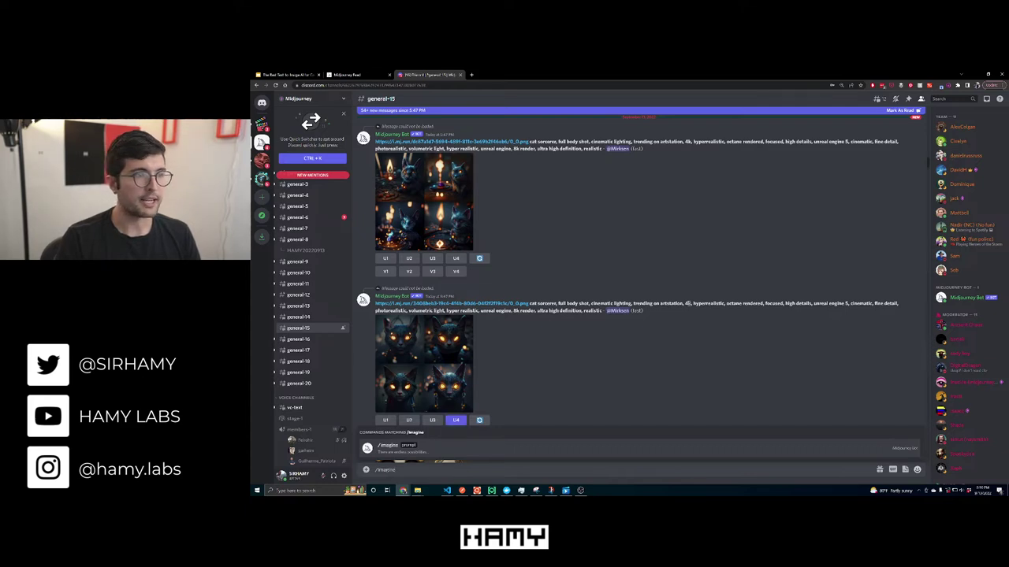
pyautogui.press('Tab')
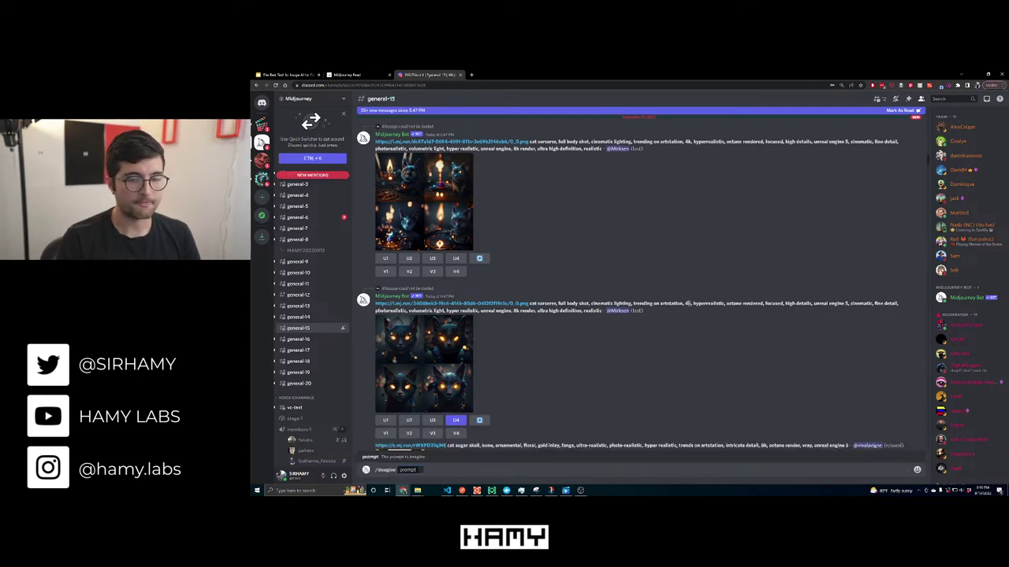
pyautogui.hotkey('ctrl', '+')
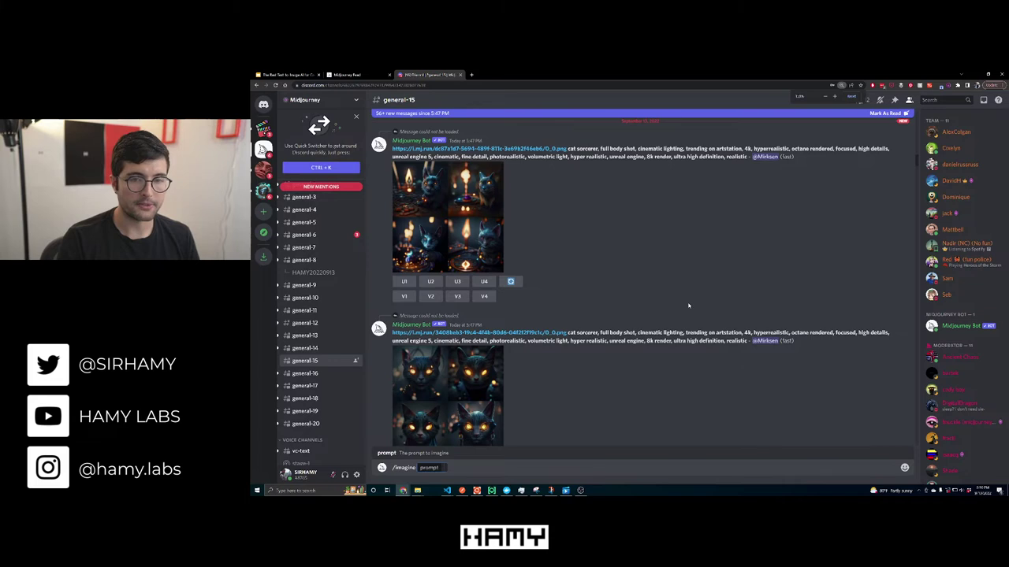
pyautogui.hotkey('ctrl', '+')
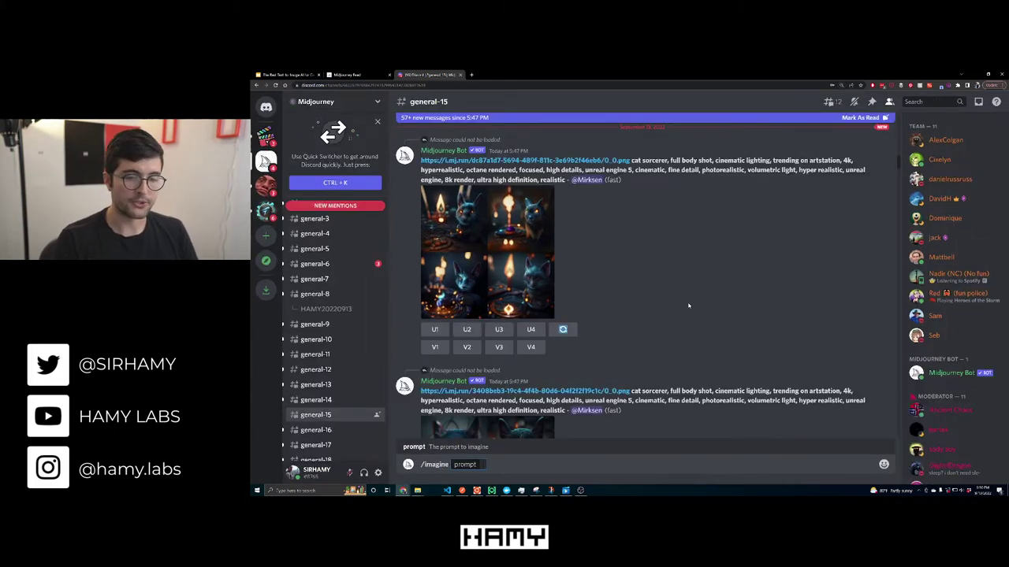
pyautogui.write('vending machine on')
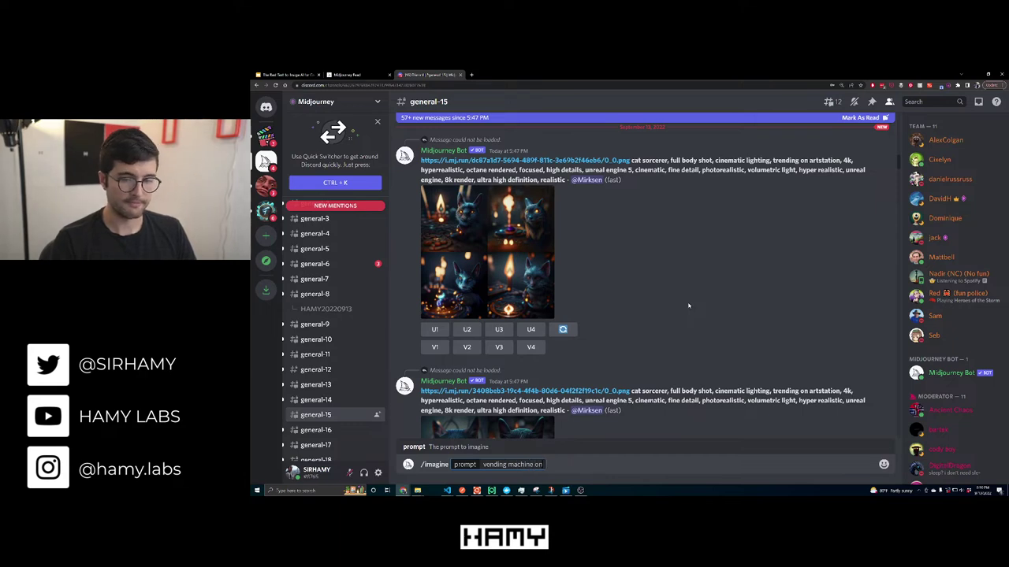
pyautogui.write(' mars')
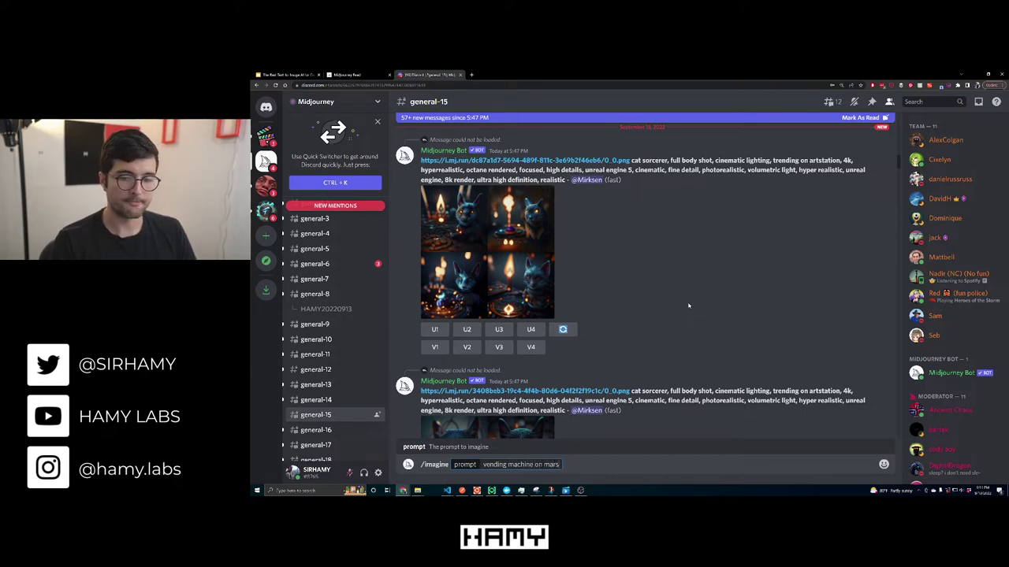
pyautogui.press('Return')
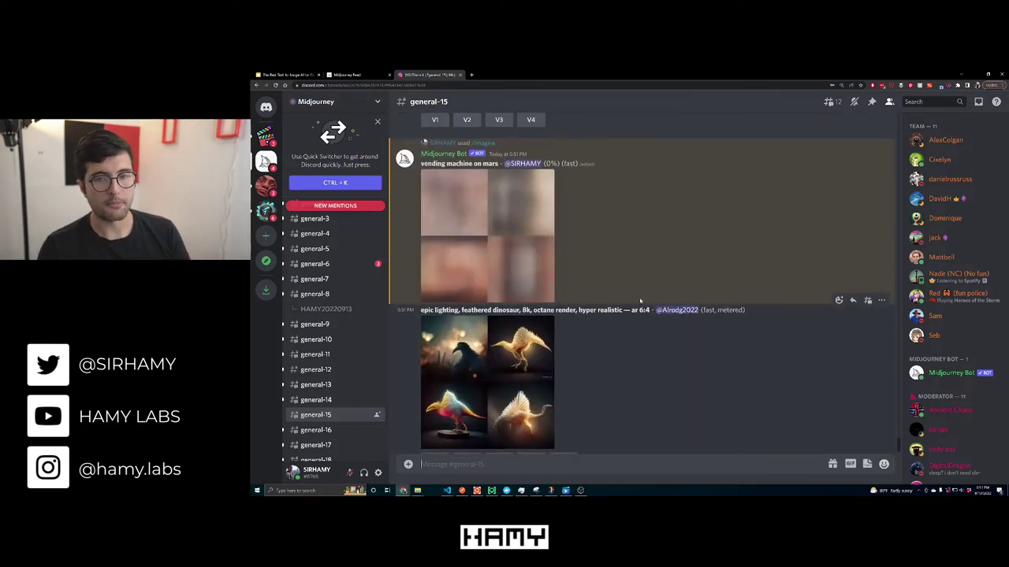
# View the finished vending-machine-on-Mars grid enlarged, then close the preview.
pyautogui.scroll(1, 613, 263)
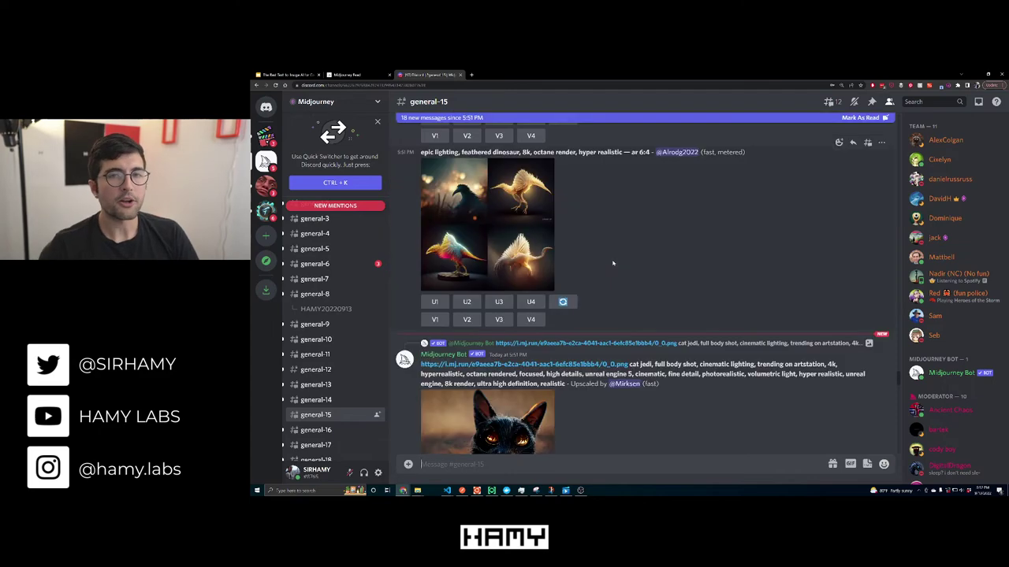
pyautogui.scroll(-10, 622, 245)
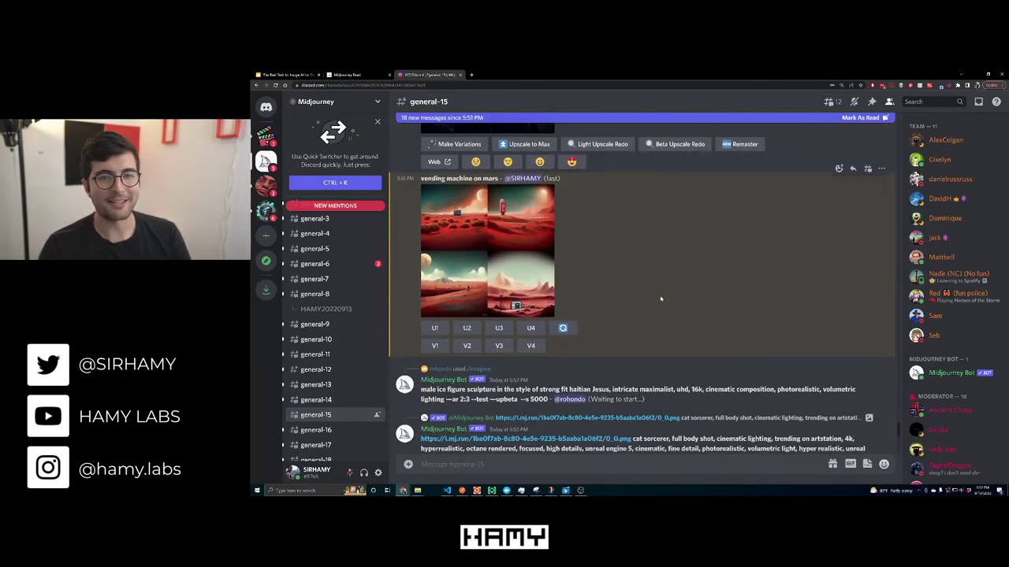
pyautogui.scroll(1, 660, 298)
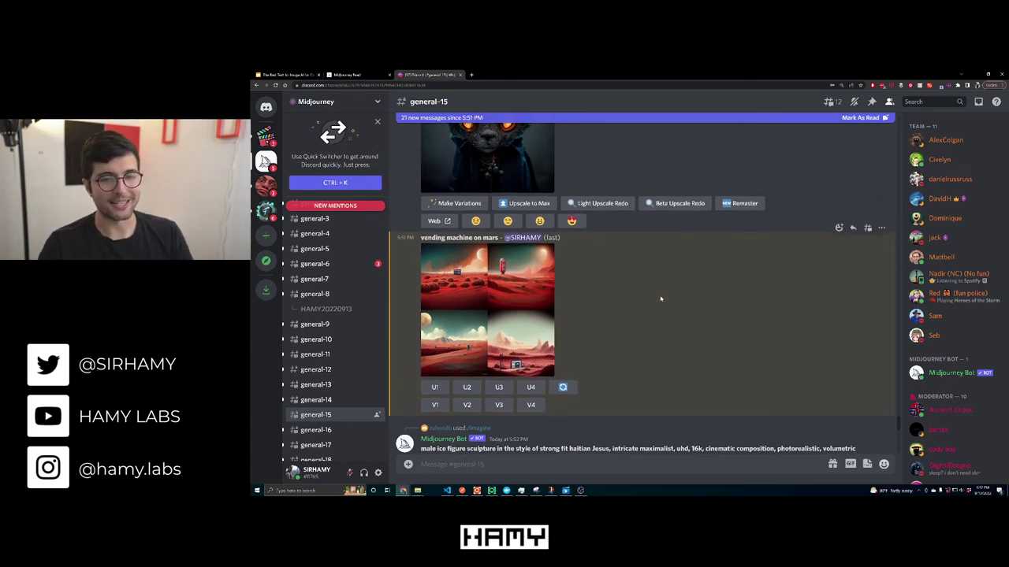
pyautogui.click(472, 295)
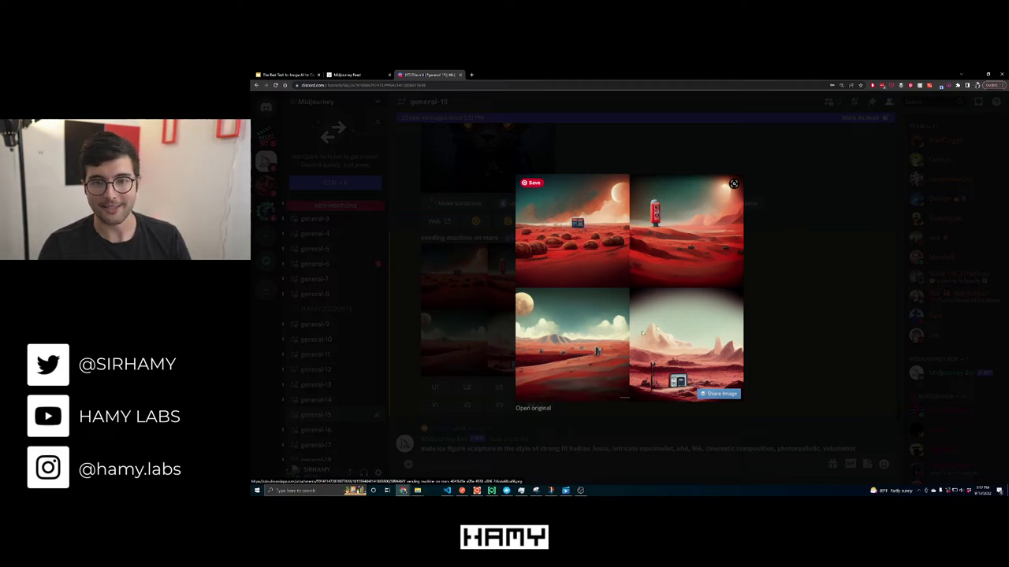
pyautogui.click(778, 263)
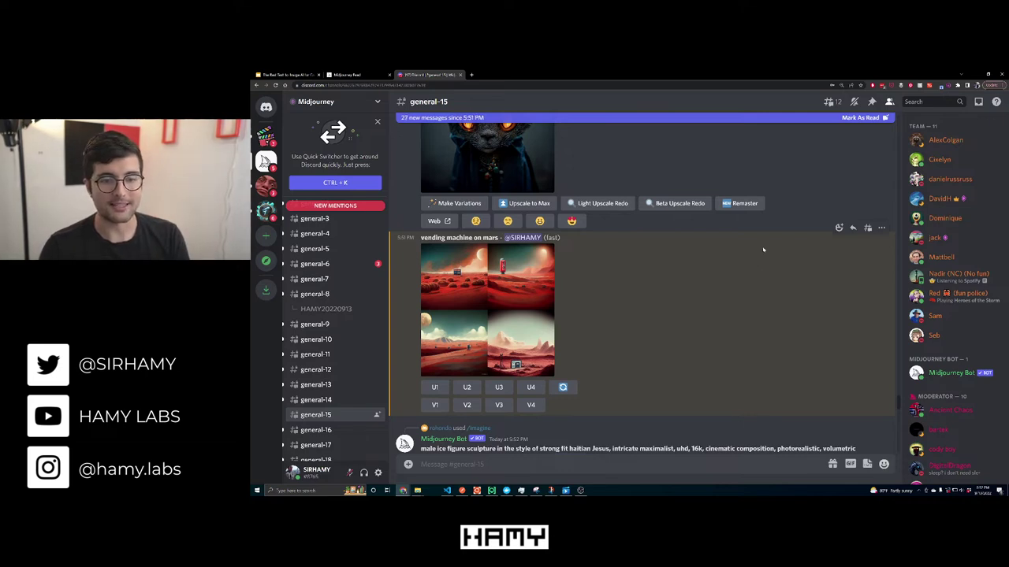
# Create a new thread named HAMY20220913 with the opening message 'JUST FOR ME'.
pyautogui.click(828, 101)
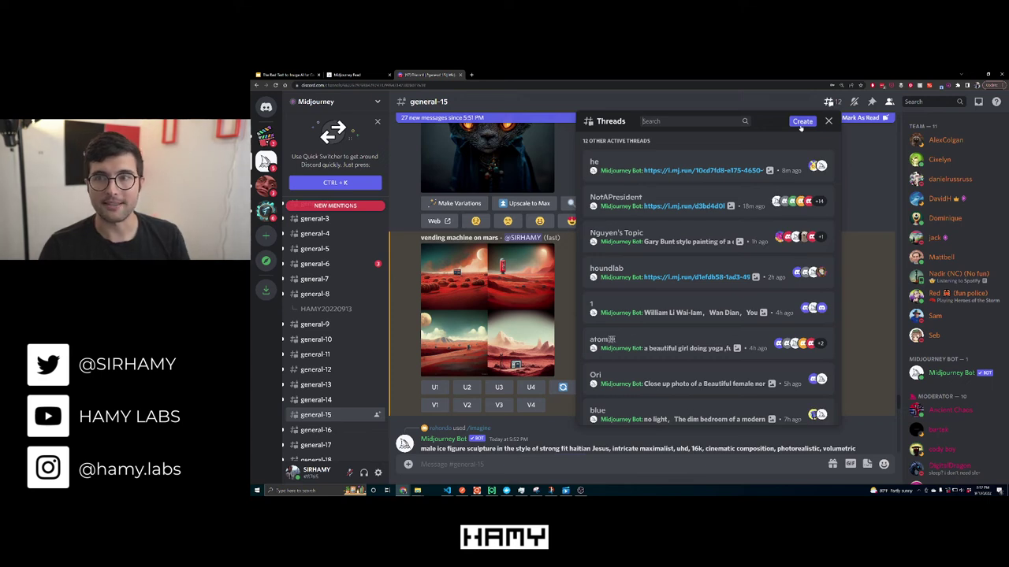
pyautogui.click(802, 121)
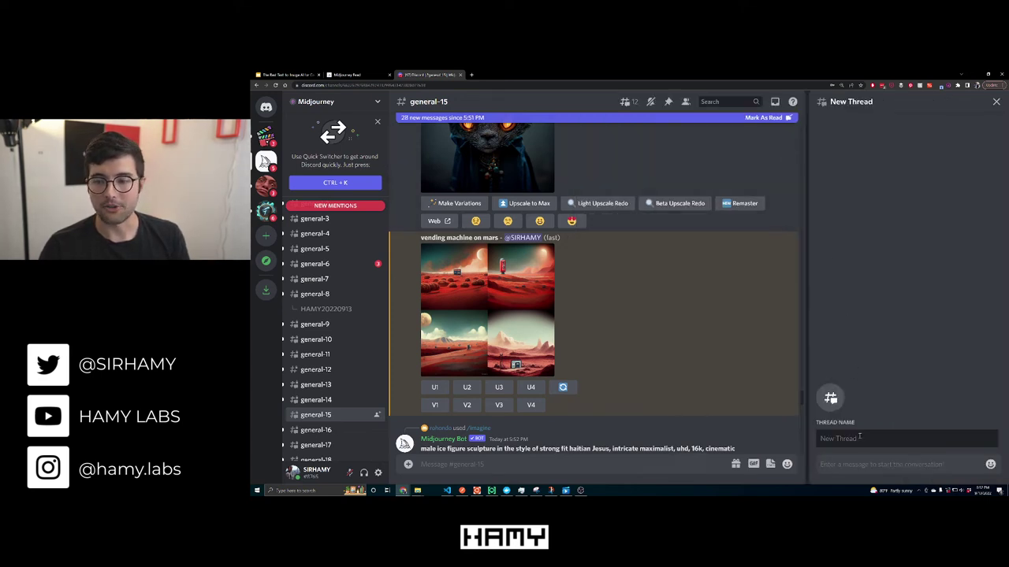
pyautogui.click(860, 439)
pyautogui.write('HAM')
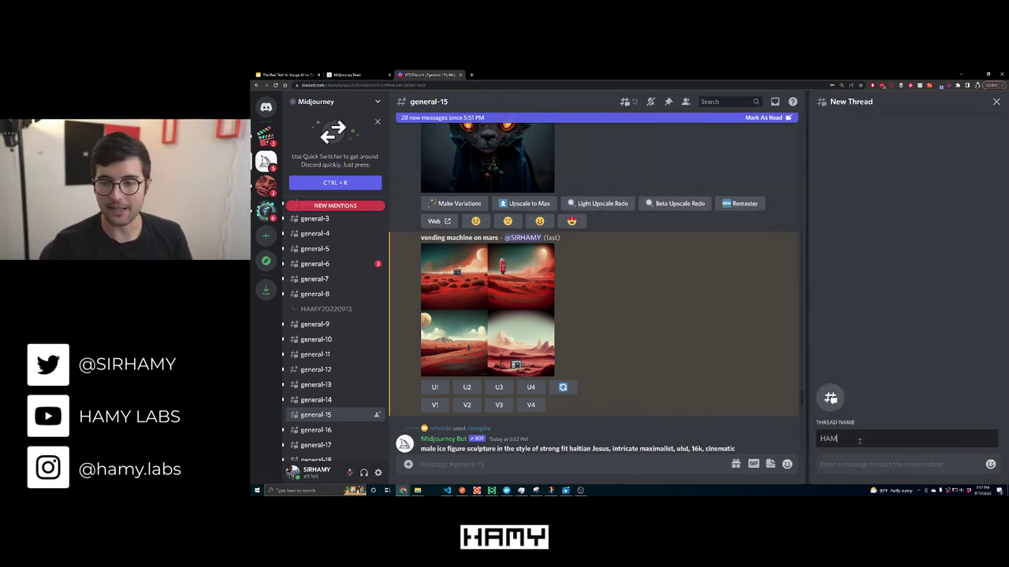
pyautogui.write('Y20220913')
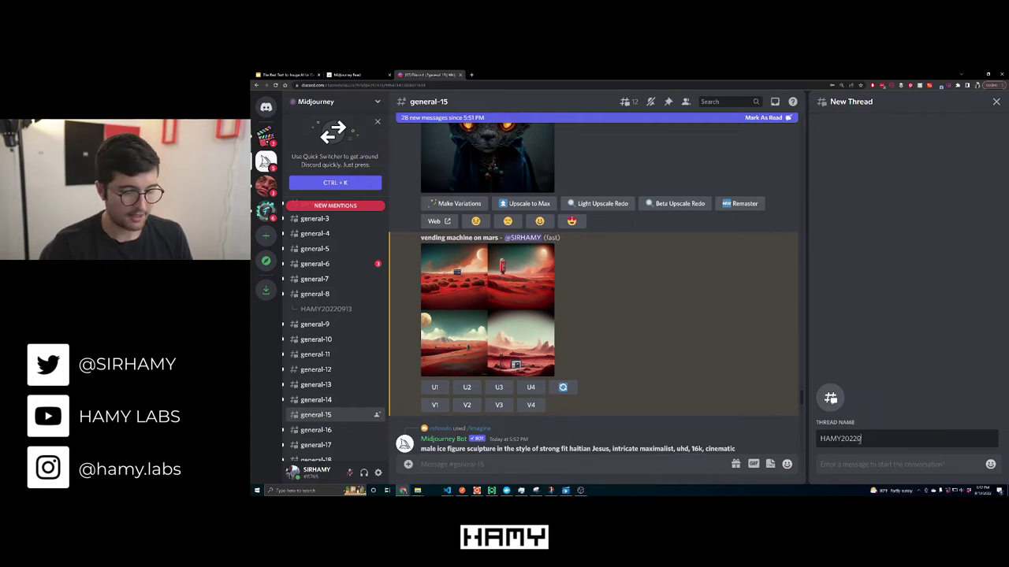
pyautogui.click(859, 465)
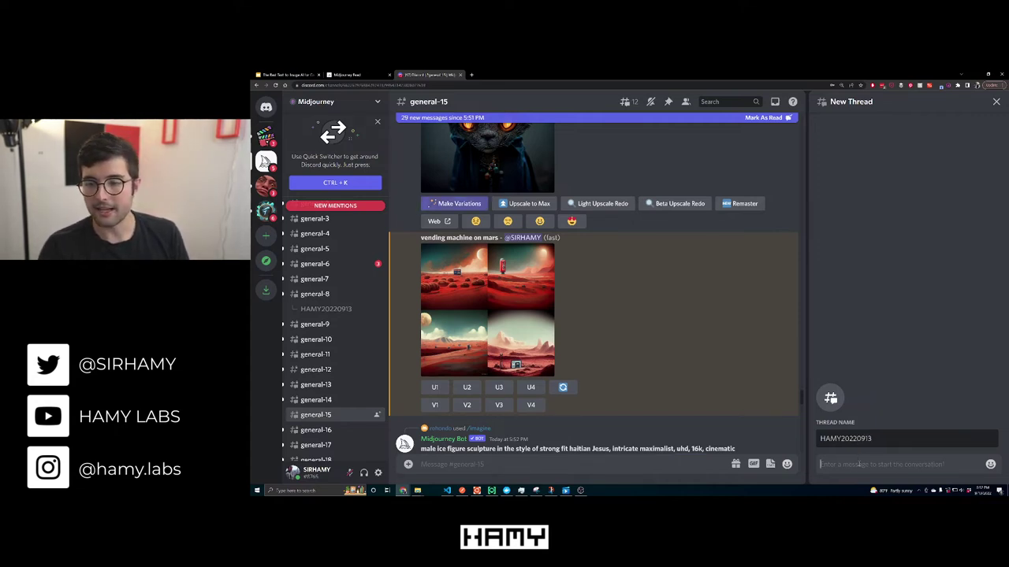
pyautogui.write('JUST FOR M')
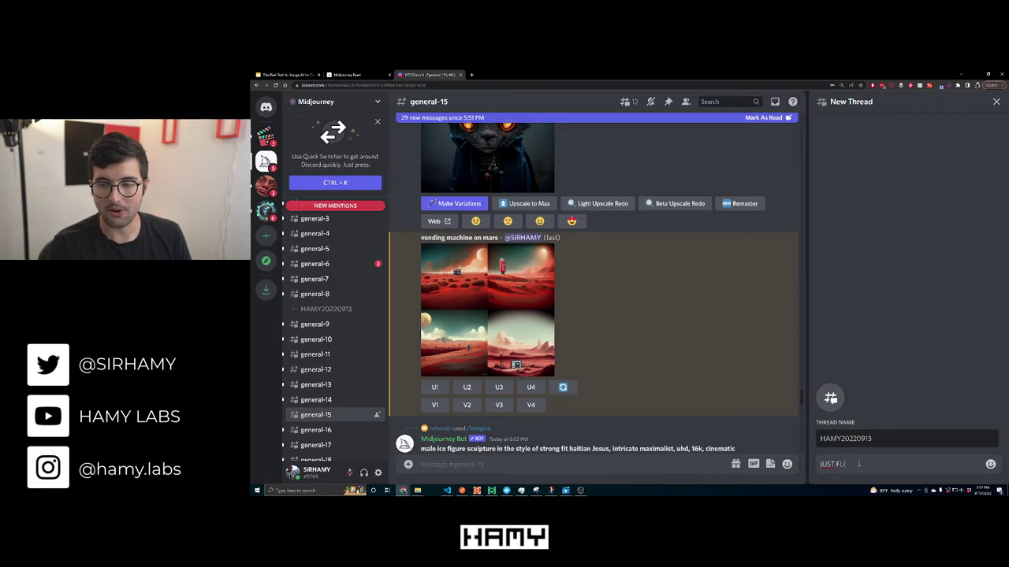
pyautogui.write('E')
pyautogui.press('Return')
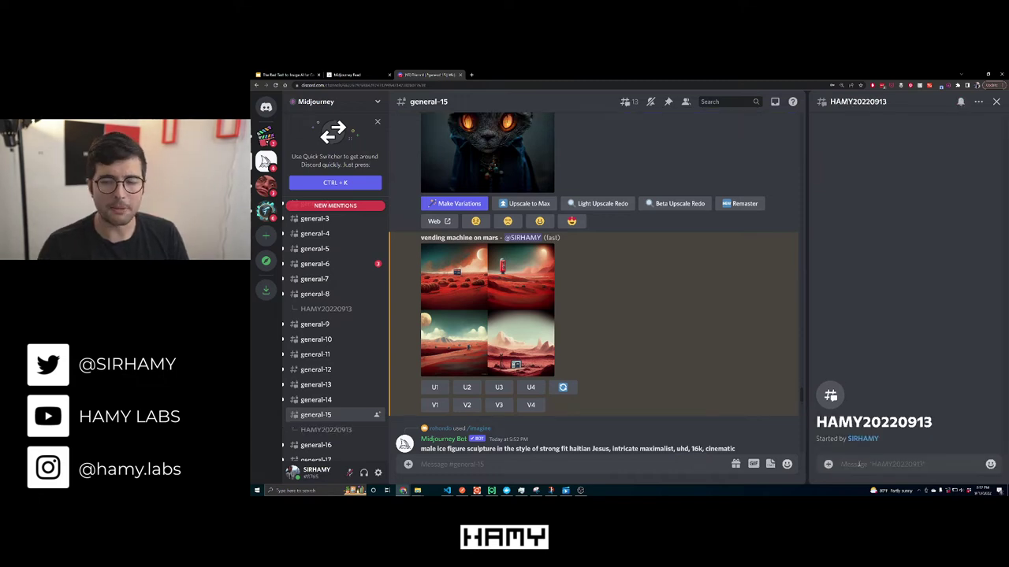
# Run /imagine 'vending machine on mars' in the thread and widen the thread panel.
pyautogui.write('/IMAG')
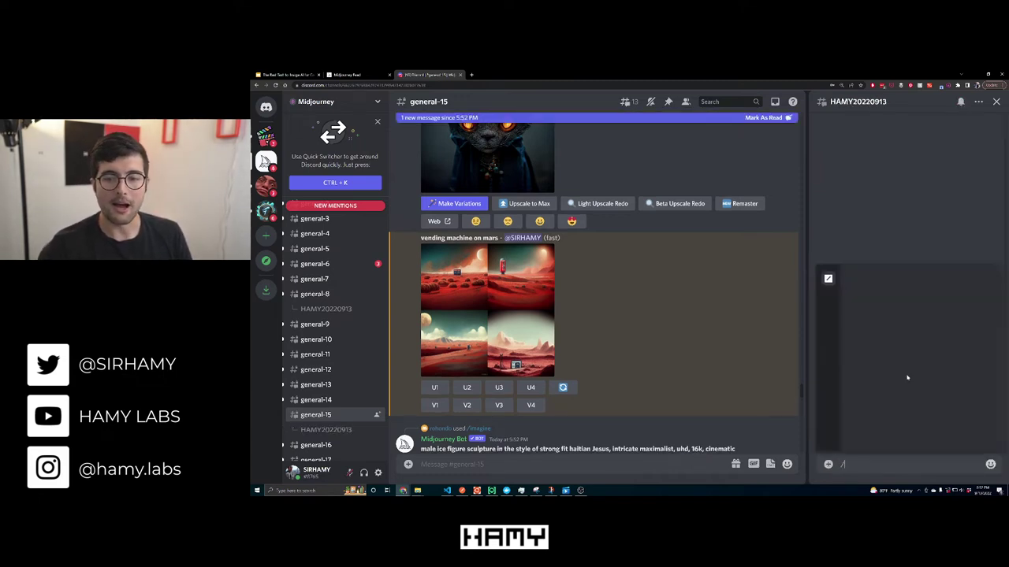
pyautogui.press('BackSpace')
pyautogui.press('BackSpace')
pyautogui.press('BackSpace')
pyautogui.press('BackSpace')
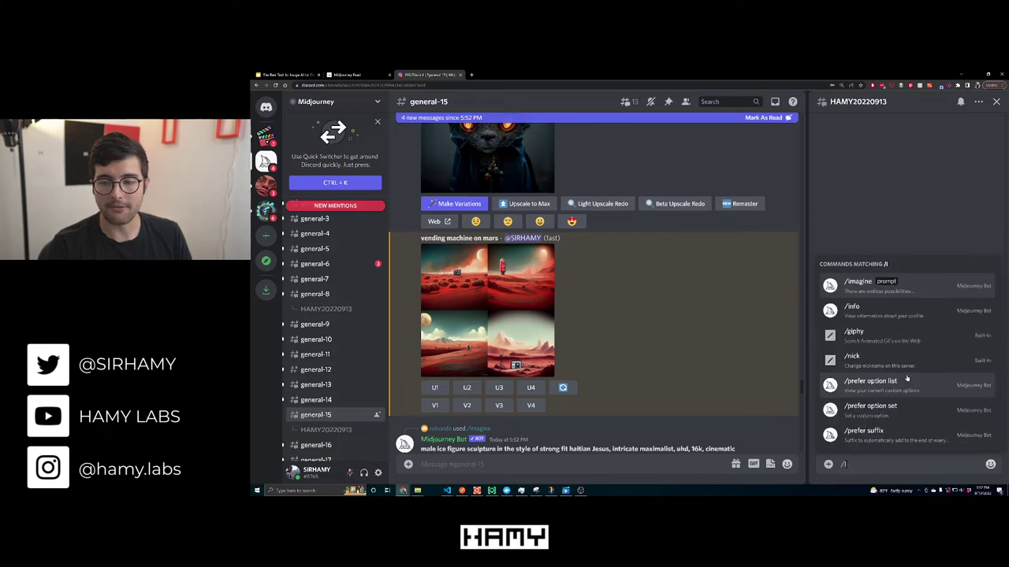
pyautogui.write('image')
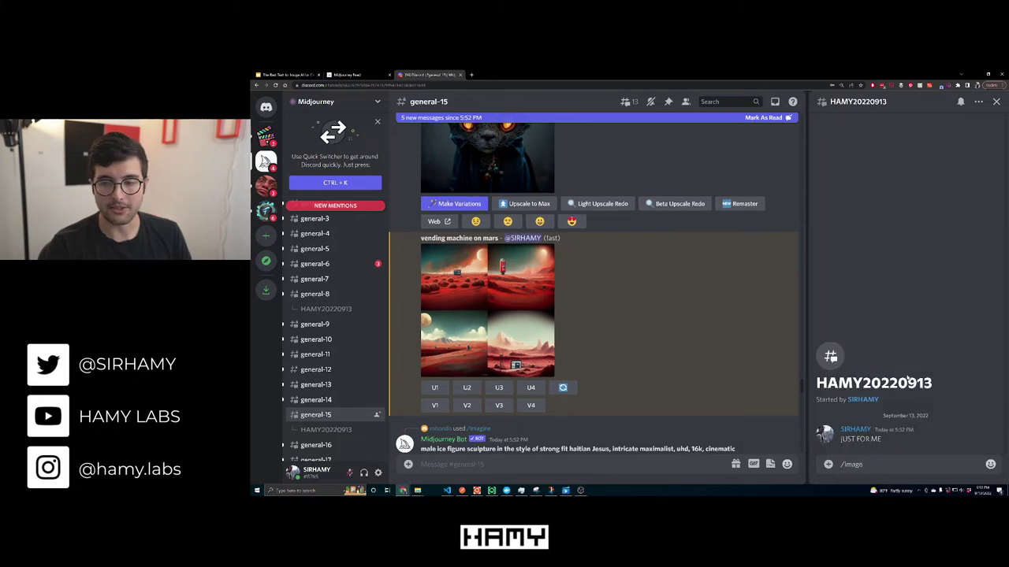
pyautogui.press('BackSpace')
pyautogui.write('ine')
pyautogui.press('Tab')
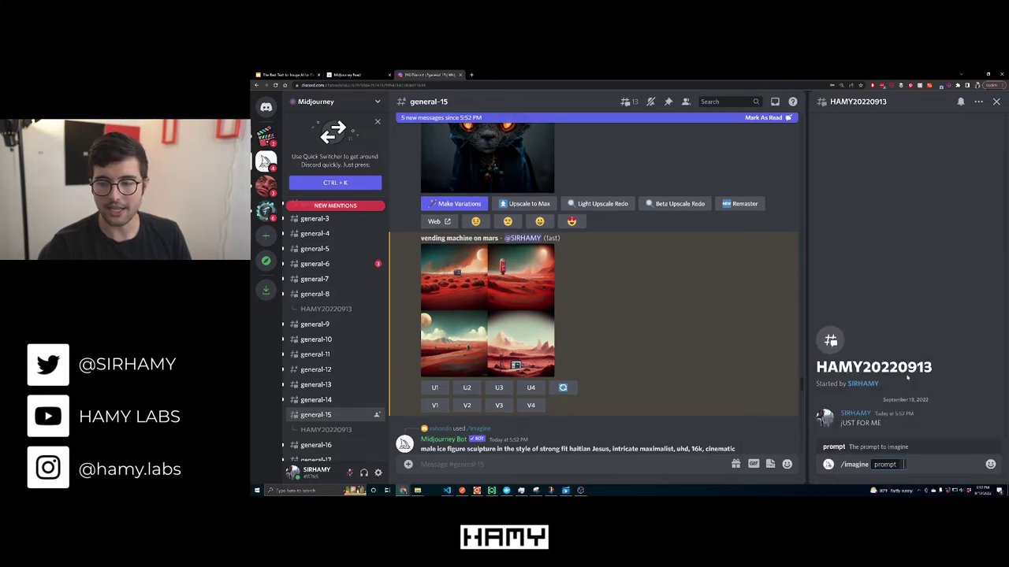
pyautogui.write('vending mach')
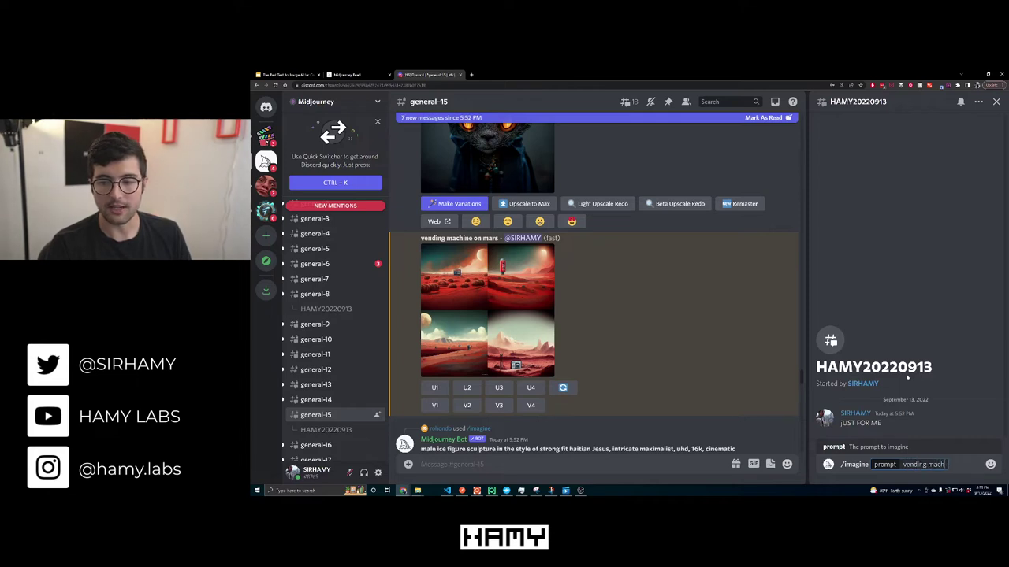
pyautogui.write('ine on mars')
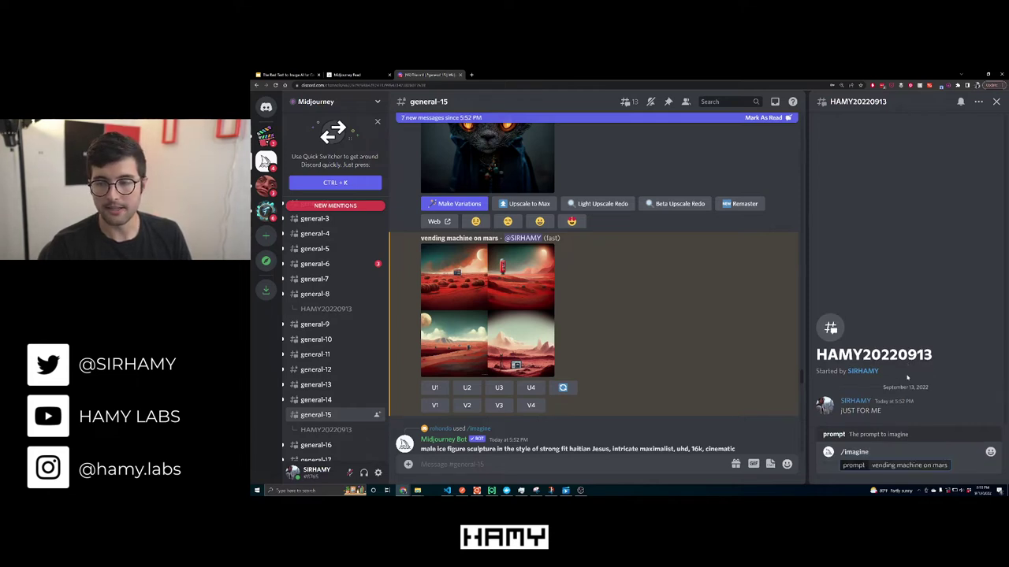
pyautogui.press('Return')
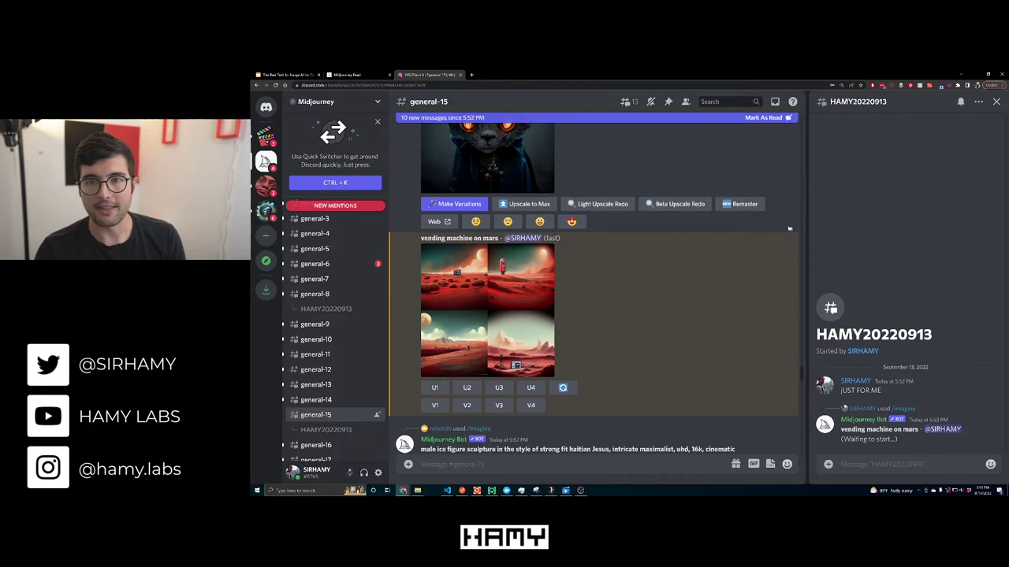
pyautogui.moveTo(806, 226); pyautogui.dragTo(616, 233)
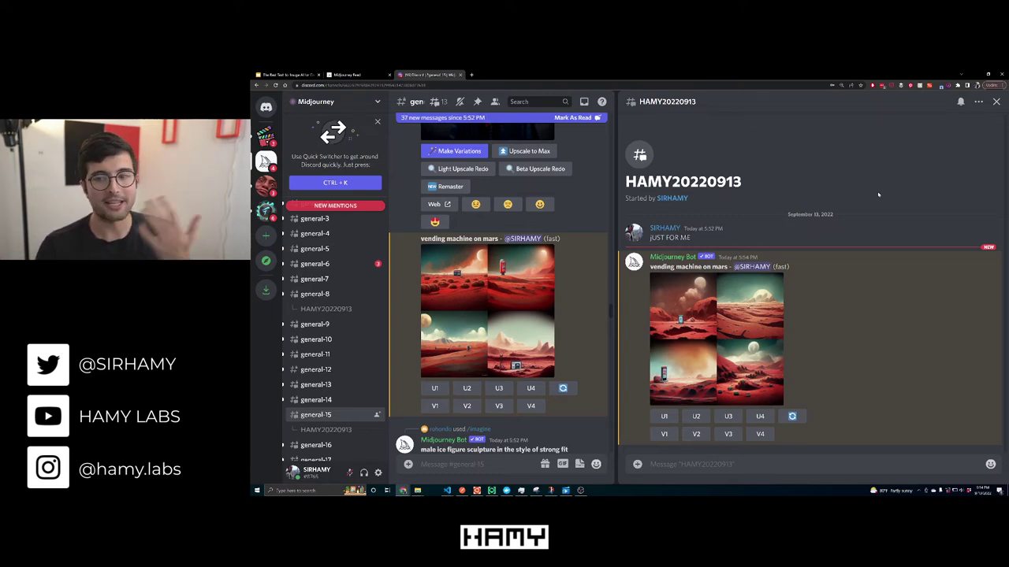
pyautogui.click(723, 317)
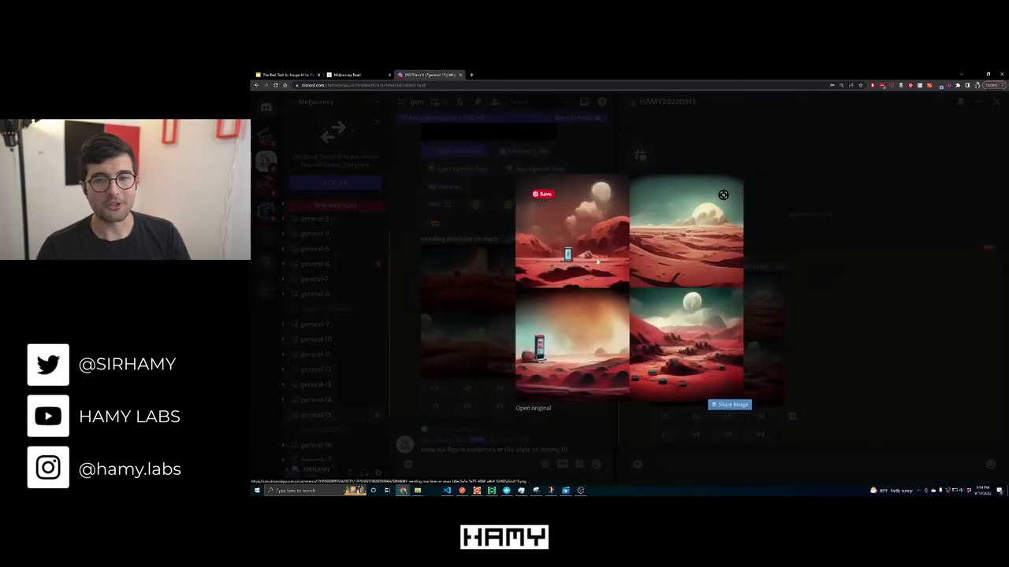
pyautogui.rightClick(645, 247)
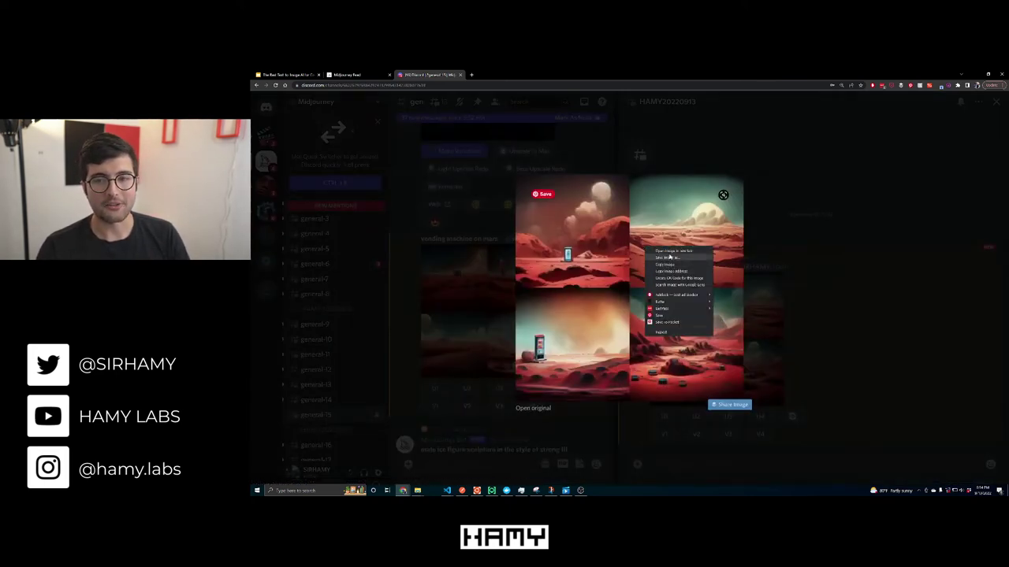
pyautogui.click(617, 252)
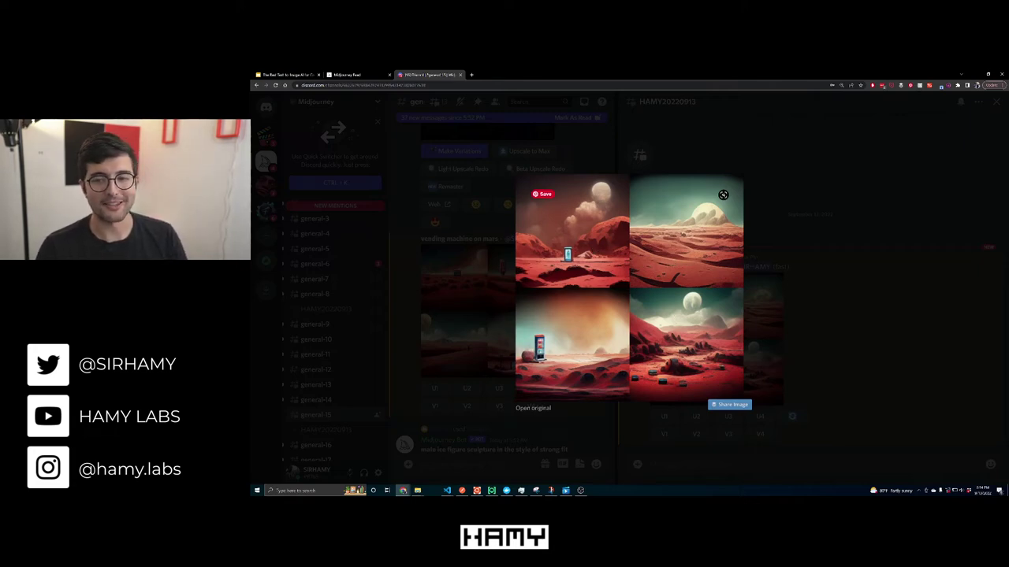
pyautogui.click(859, 303)
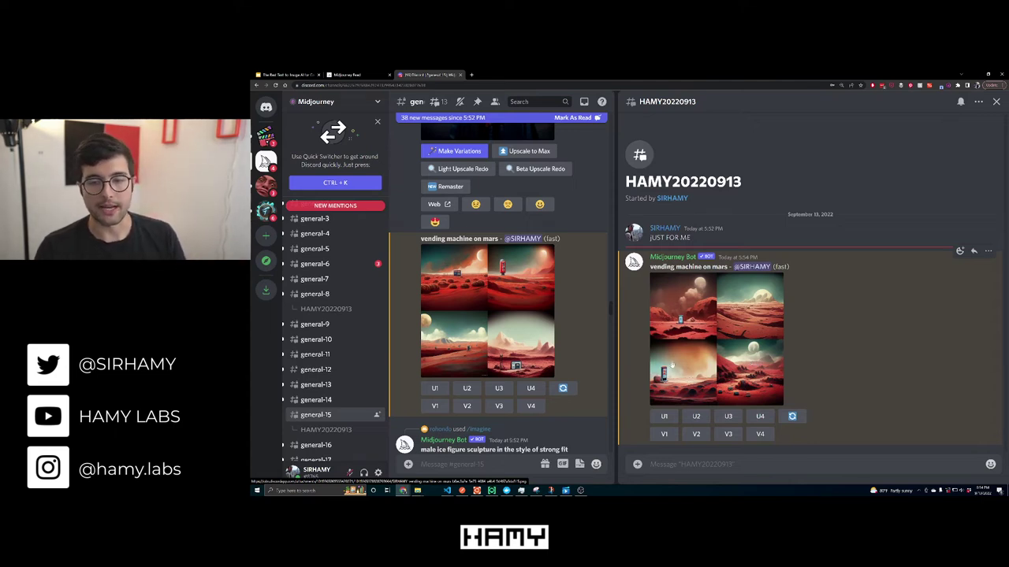
# Upscale the first grid image and request variations of the second image.
pyautogui.click(665, 417)
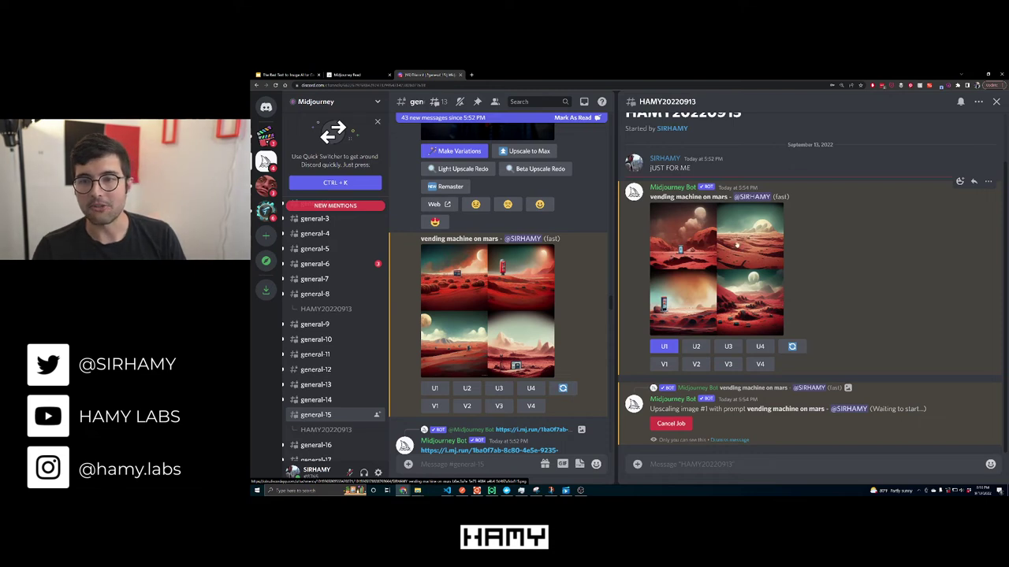
pyautogui.scroll(2, 740, 156)
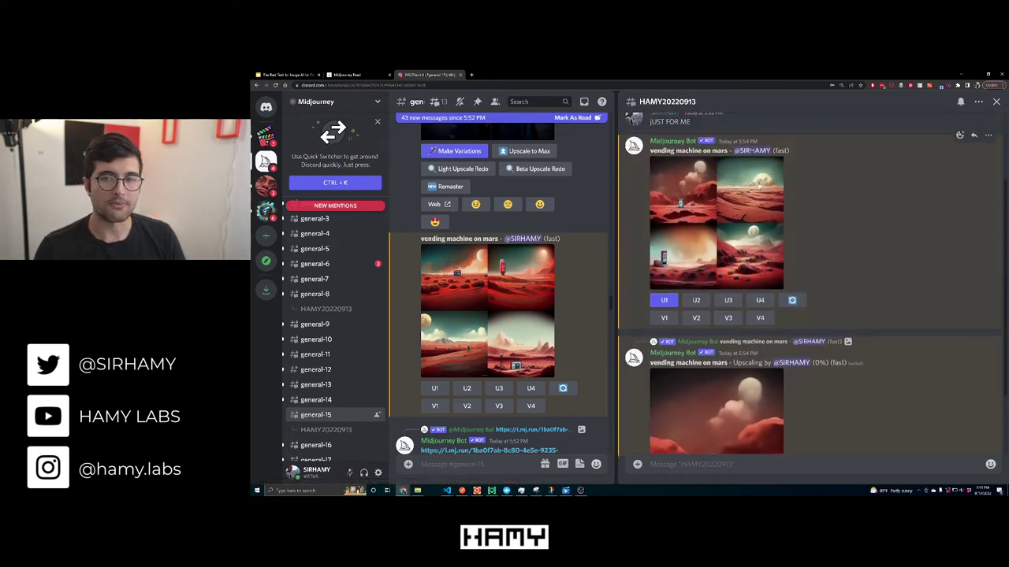
pyautogui.click(698, 318)
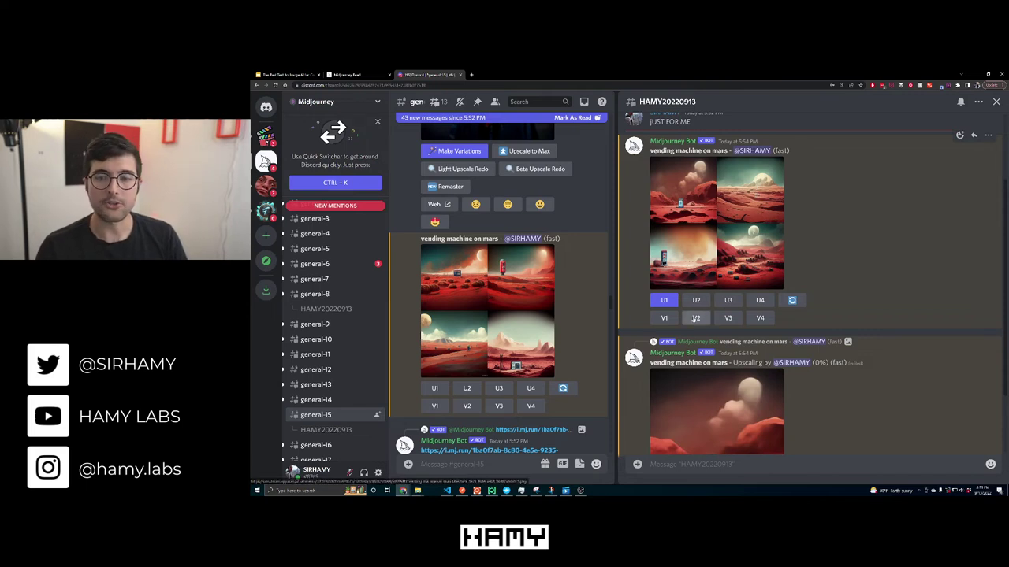
pyautogui.scroll(1, 714, 253)
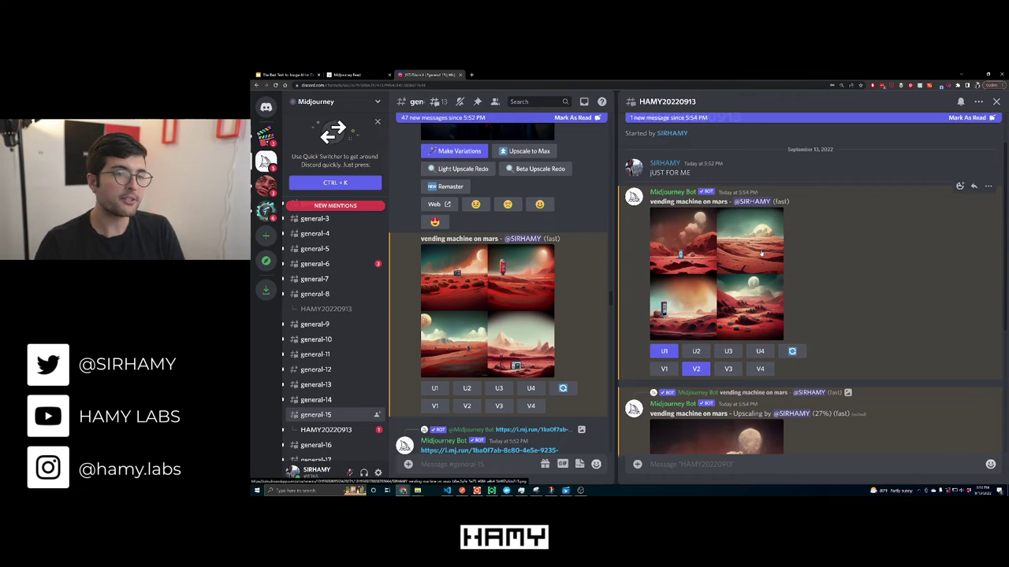
pyautogui.scroll(1, 761, 255)
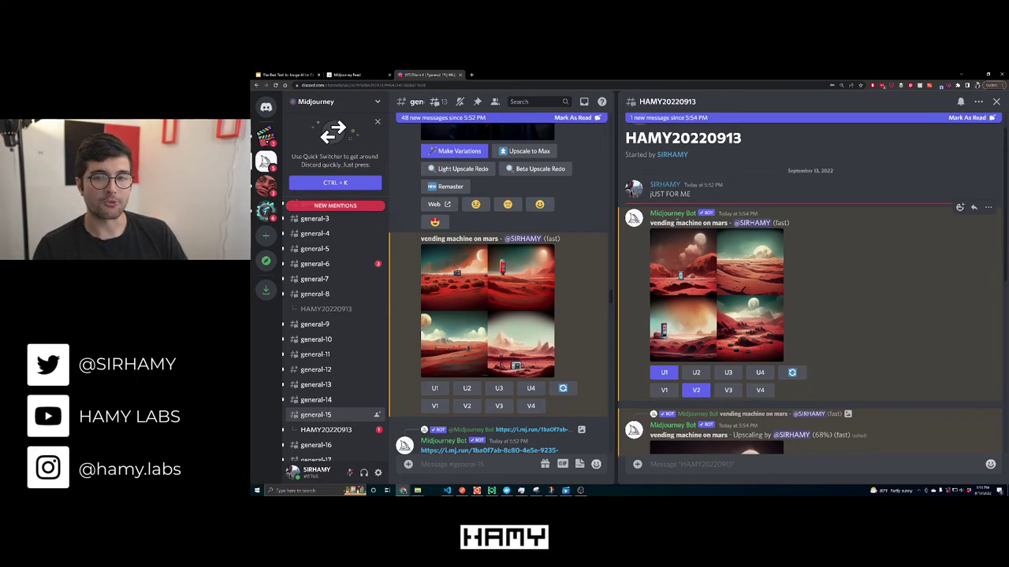
pyautogui.scroll(1, 736, 315)
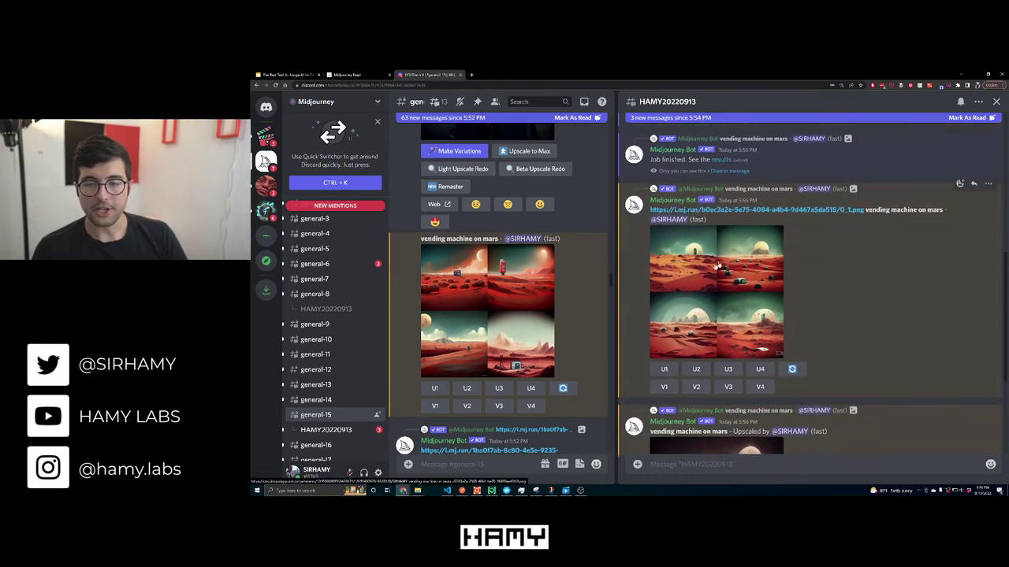
pyautogui.scroll(5, 717, 265)
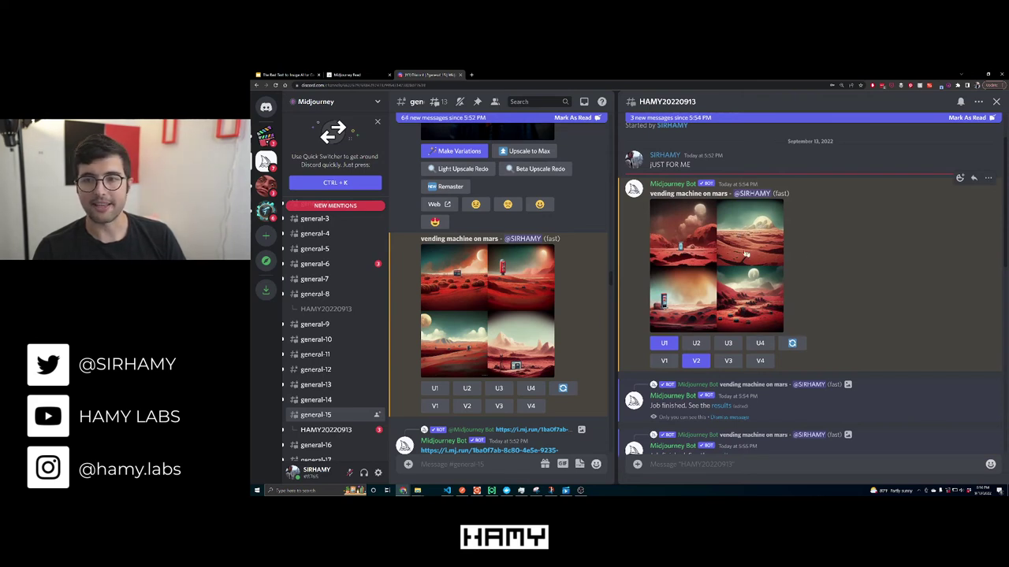
pyautogui.scroll(-3, 748, 252)
pyautogui.scroll(-1, 750, 255)
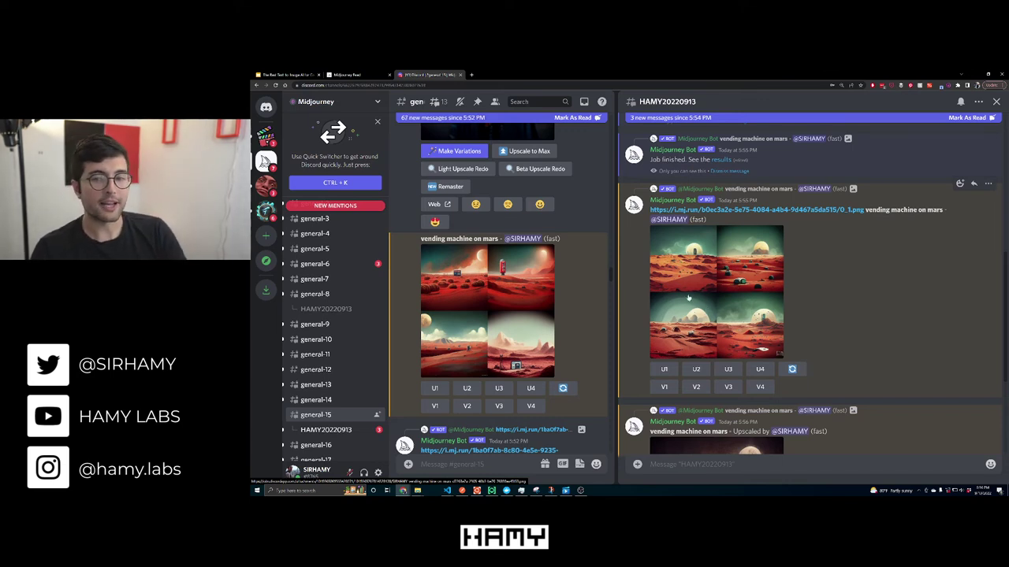
pyautogui.scroll(5, 688, 298)
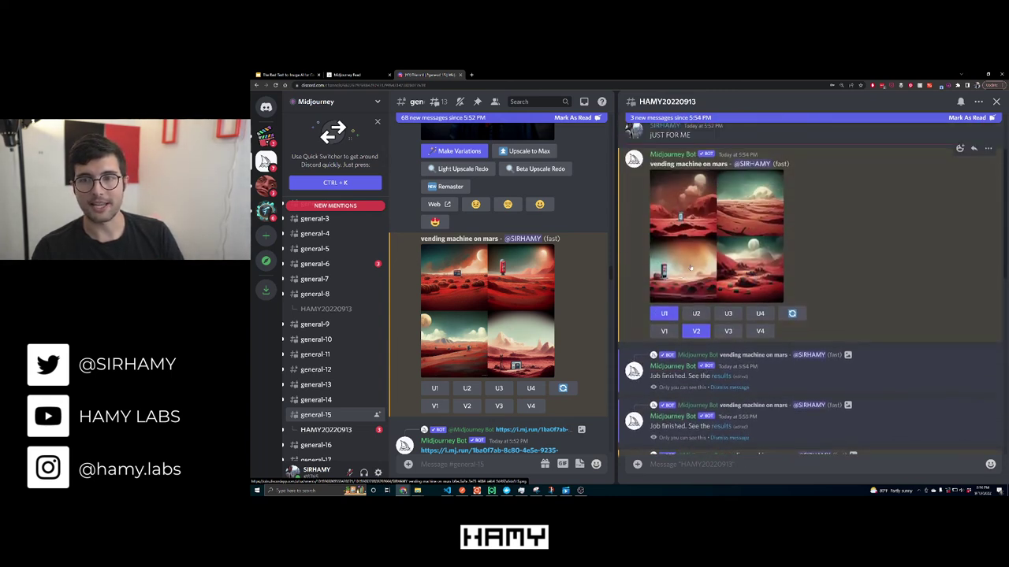
pyautogui.scroll(-3, 711, 290)
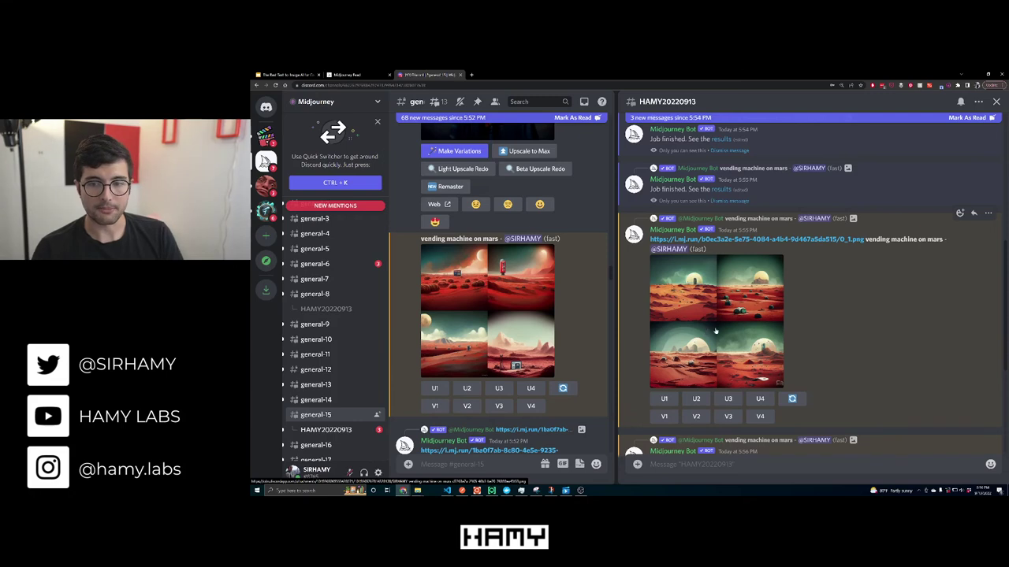
pyautogui.scroll(-3, 717, 324)
pyautogui.scroll(-1, 717, 324)
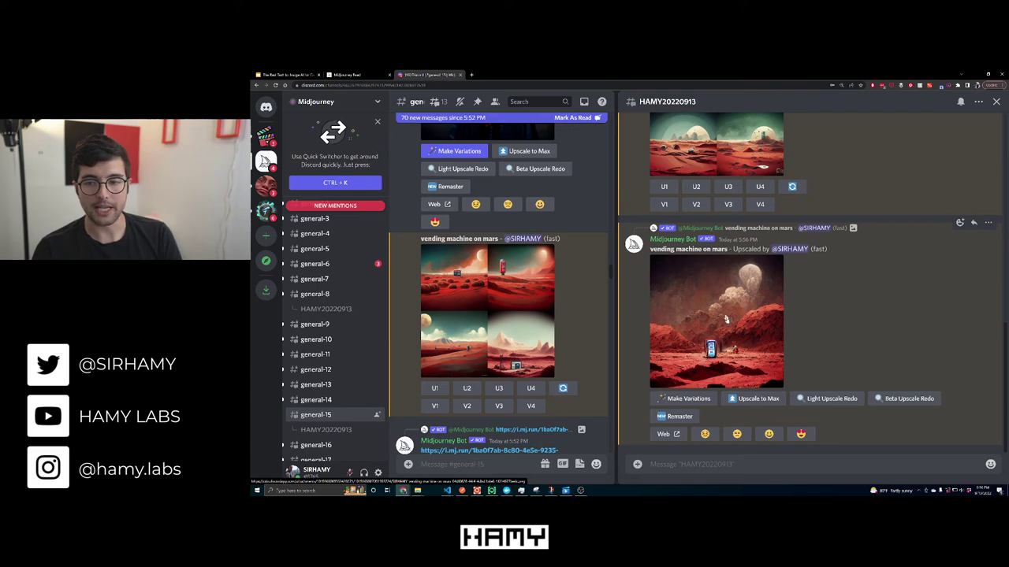
# Request an Upscale to Max of the vending machine image and preview the result.
pyautogui.click(753, 400)
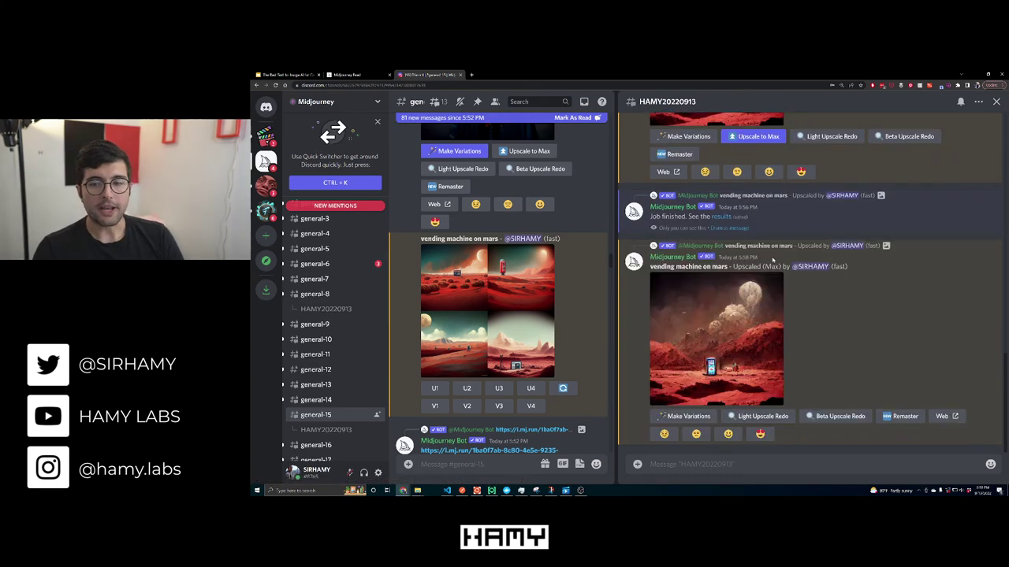
pyautogui.scroll(3, 796, 264)
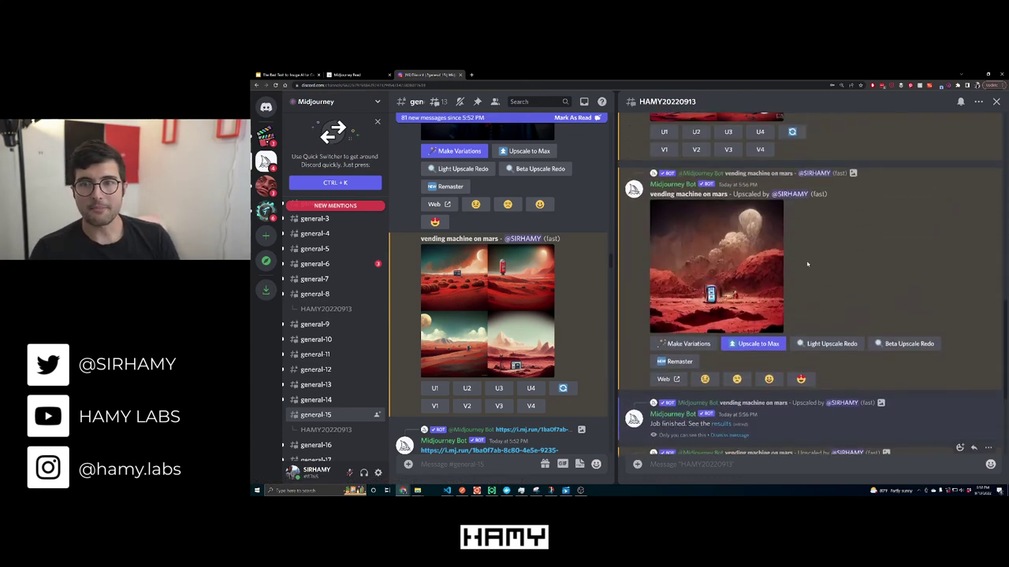
pyautogui.click(729, 263)
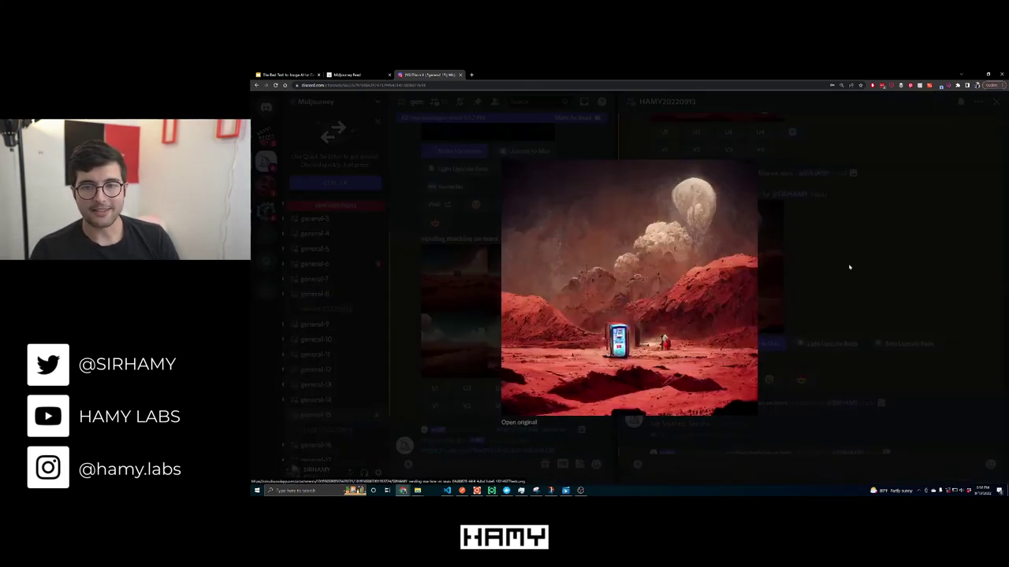
pyautogui.click(849, 267)
# Open the max-upscaled image's original full-size in a new tab, then return to Discord.
pyautogui.click(744, 341)
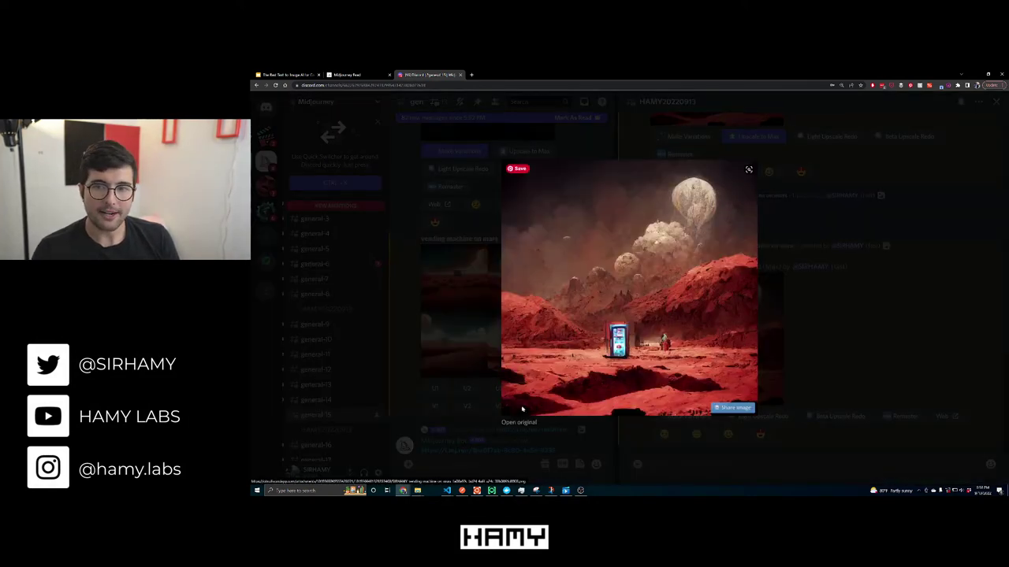
pyautogui.click(519, 422)
pyautogui.click(481, 76)
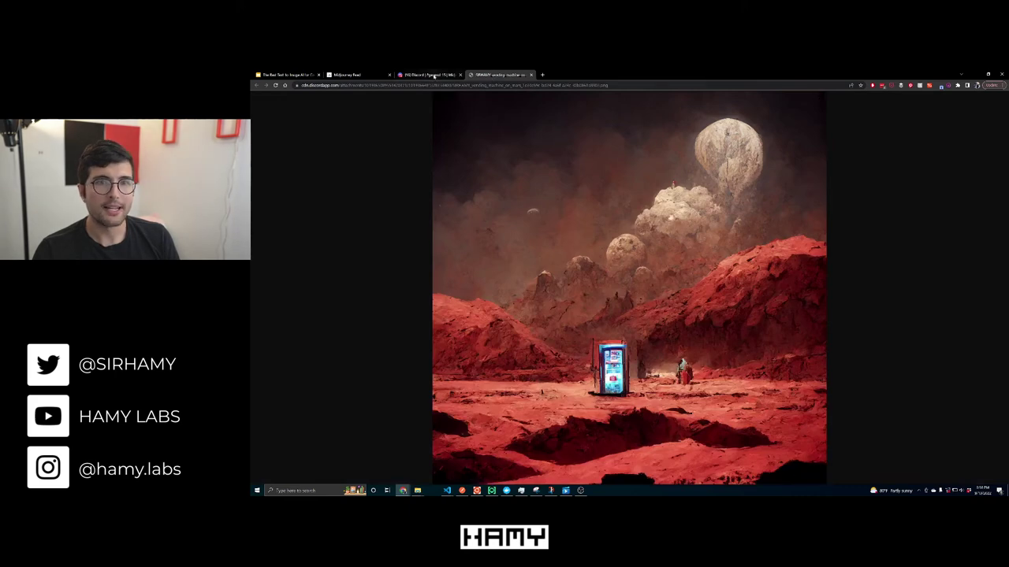
pyautogui.click(429, 74)
pyautogui.click(897, 214)
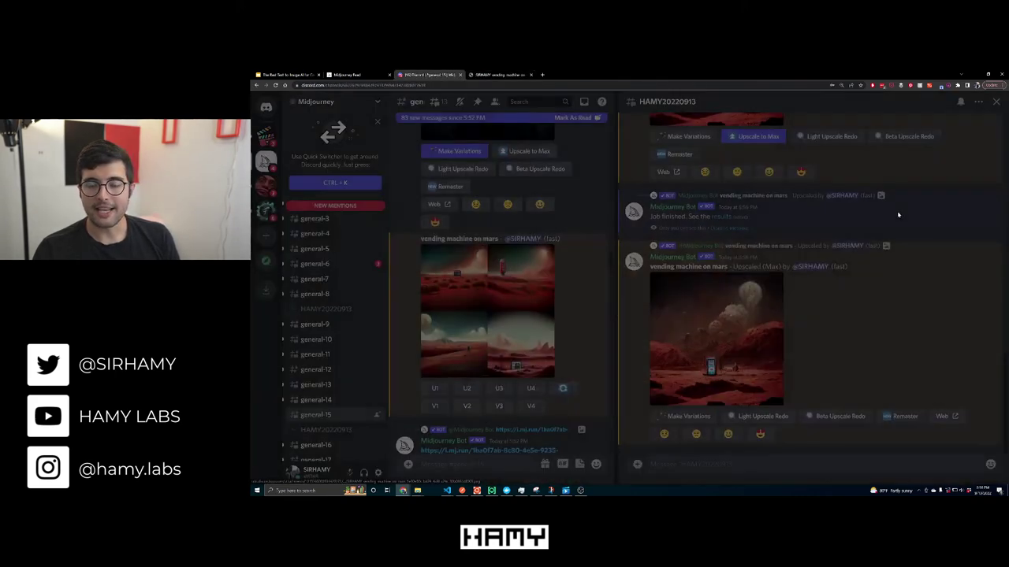
pyautogui.click(717, 187)
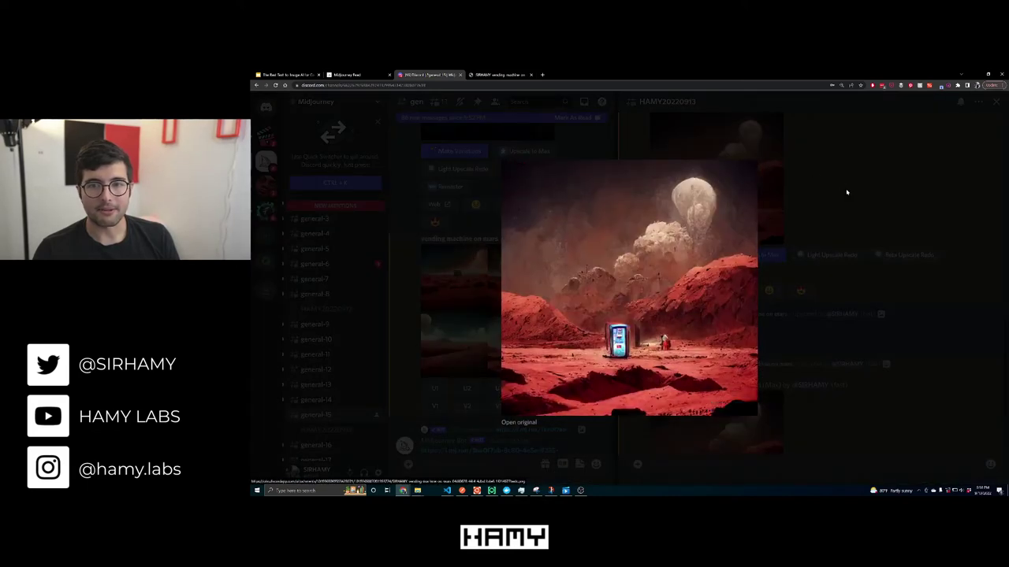
pyautogui.click(846, 192)
pyautogui.scroll(5, 689, 205)
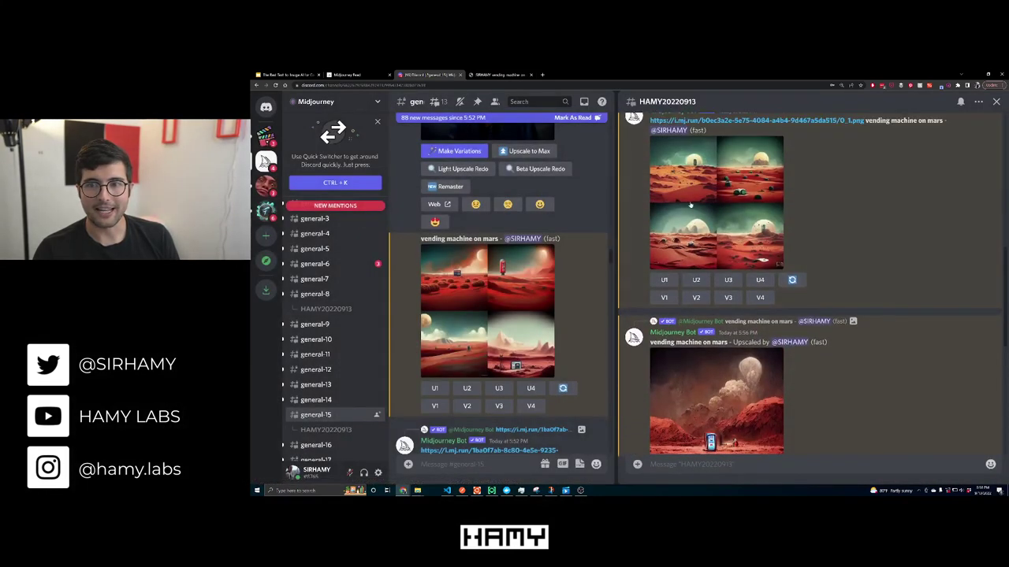
pyautogui.scroll(-3, 694, 209)
# Remaster the Upscaled (Max) image into a 'vending machine on mars --test --creative' pair.
pyautogui.scroll(-2, 752, 242)
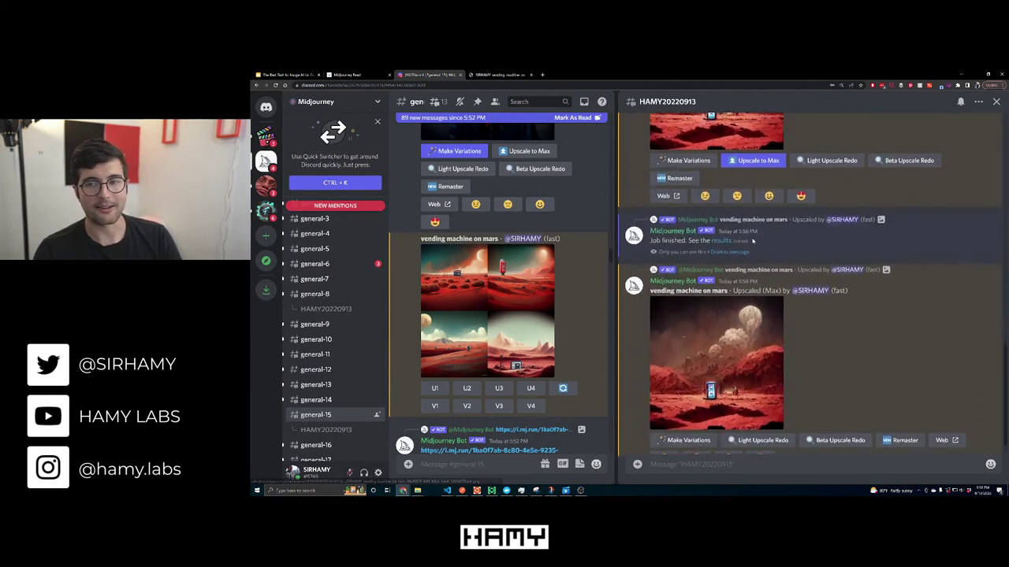
pyautogui.scroll(-1, 753, 241)
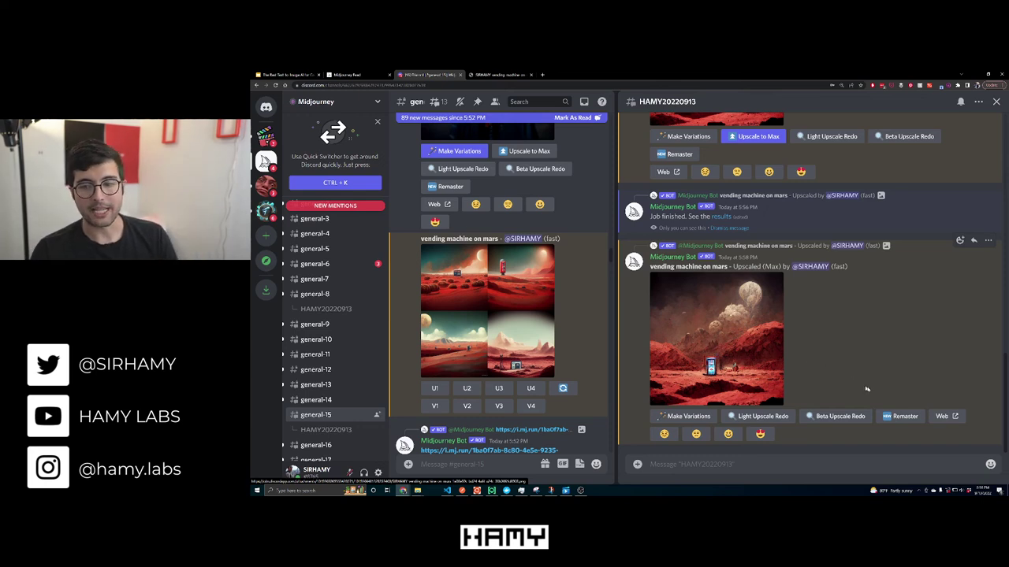
pyautogui.click(899, 418)
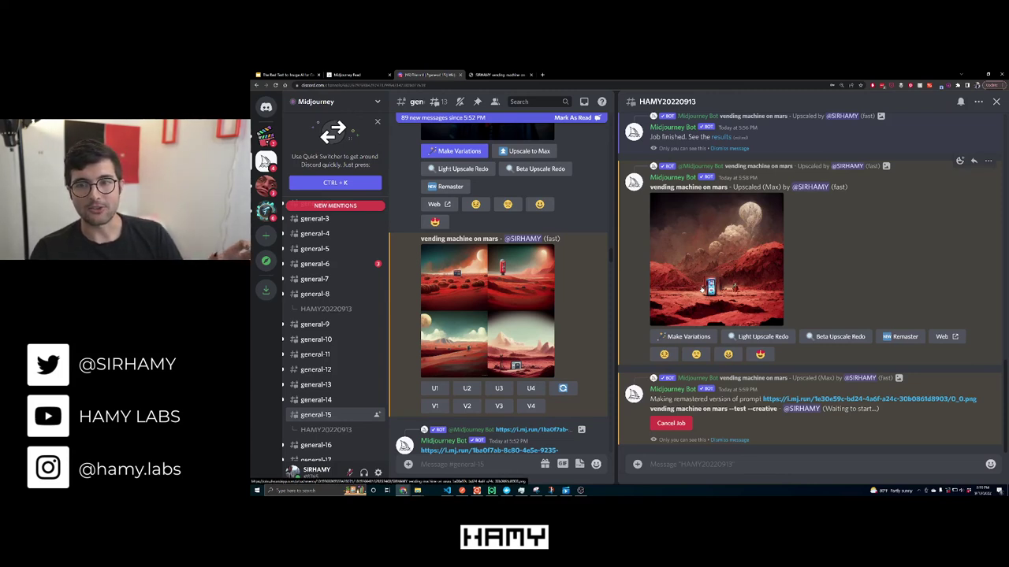
pyautogui.scroll(6, 705, 288)
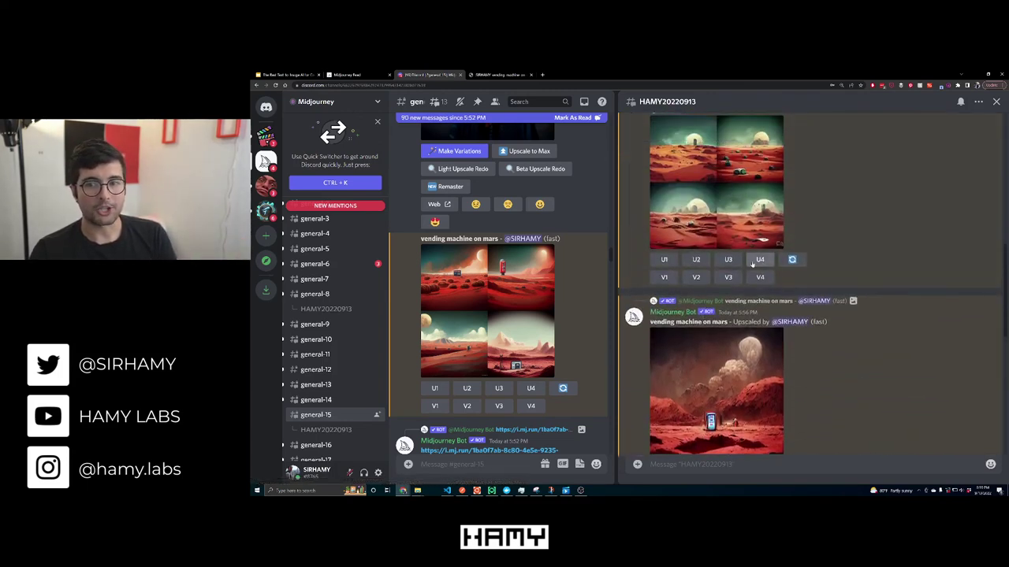
pyautogui.scroll(-6, 755, 272)
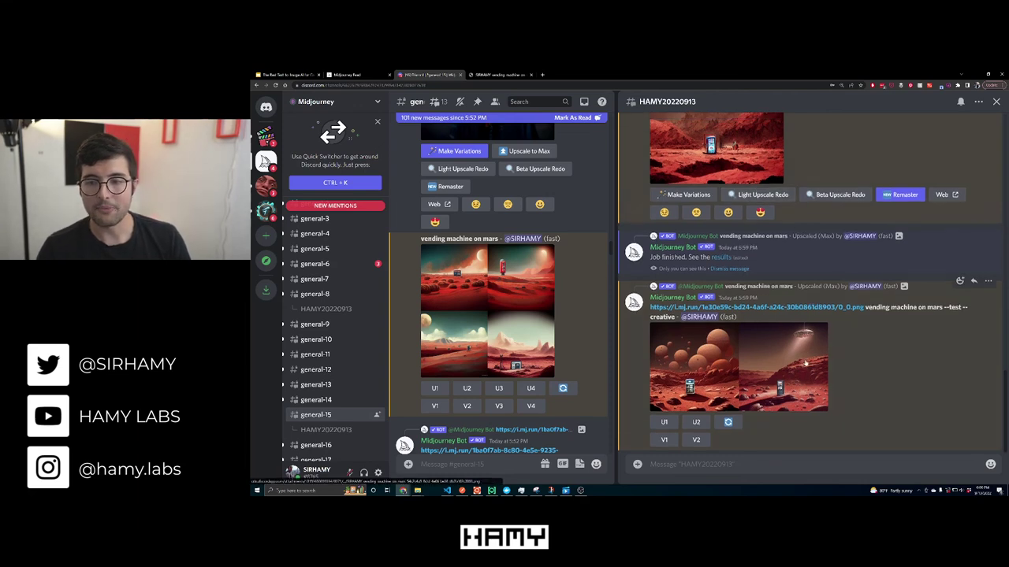
pyautogui.scroll(2, 805, 365)
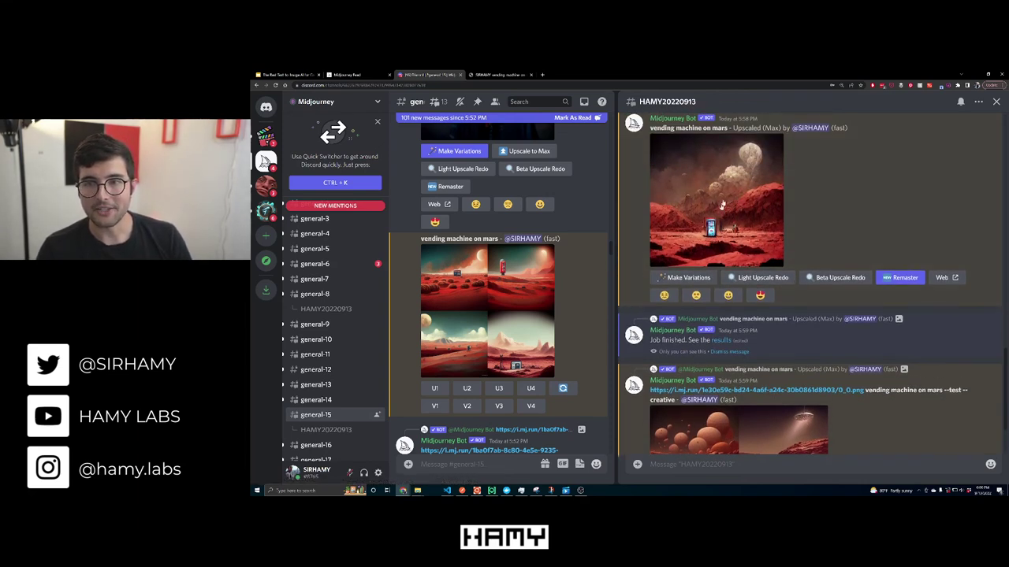
# Preview the floating-spheres and UFO remasters enlarged, then upscale one of them.
pyautogui.scroll(-2, 722, 205)
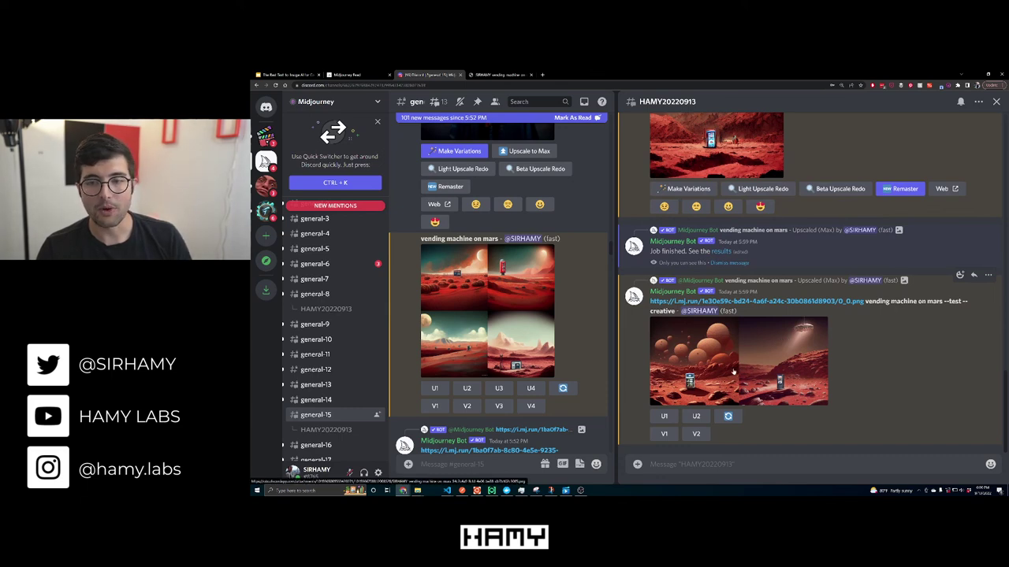
pyautogui.click(731, 367)
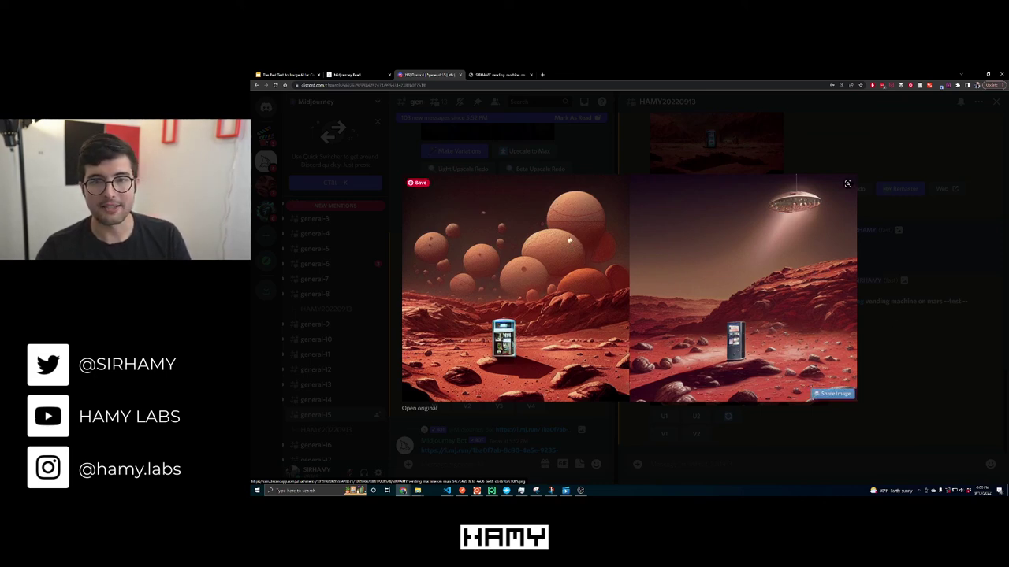
pyautogui.click(908, 335)
pyautogui.click(665, 417)
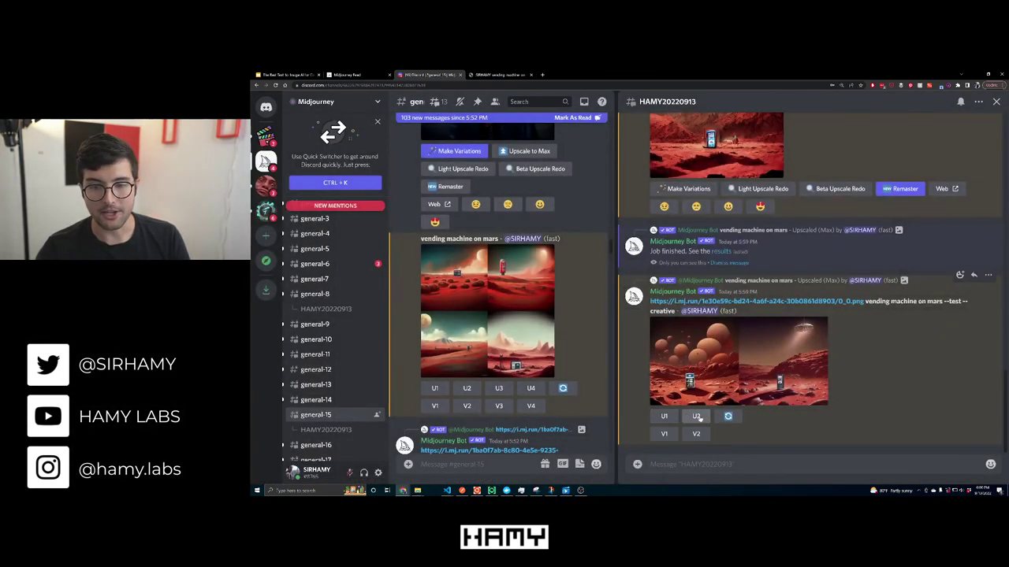